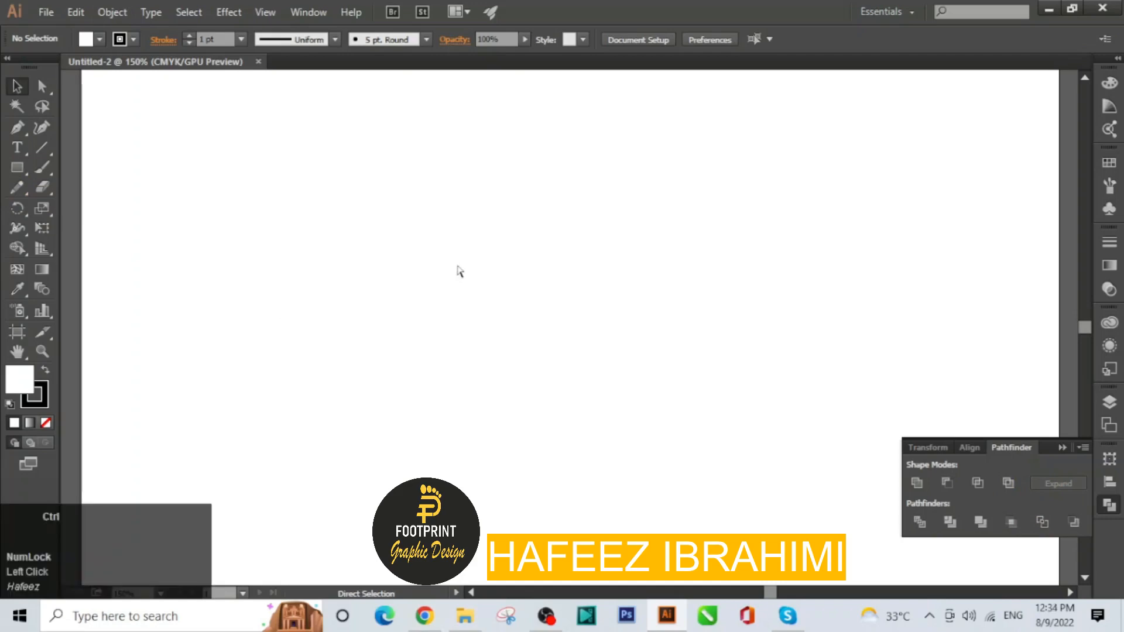
- Draw a circle about 87 pt in diameter in the artboard's upper-left area and place a copy of it to the right
key(ctrl+space)
click(26, 170)
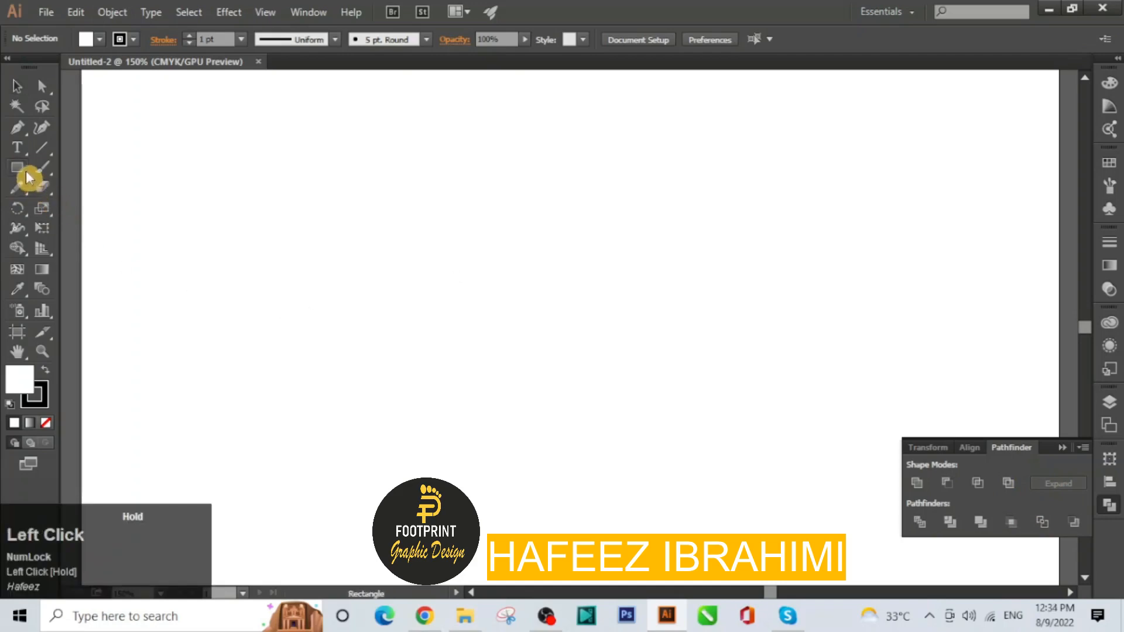
drag(26, 170, 66, 207)
drag(161, 150, 259, 257)
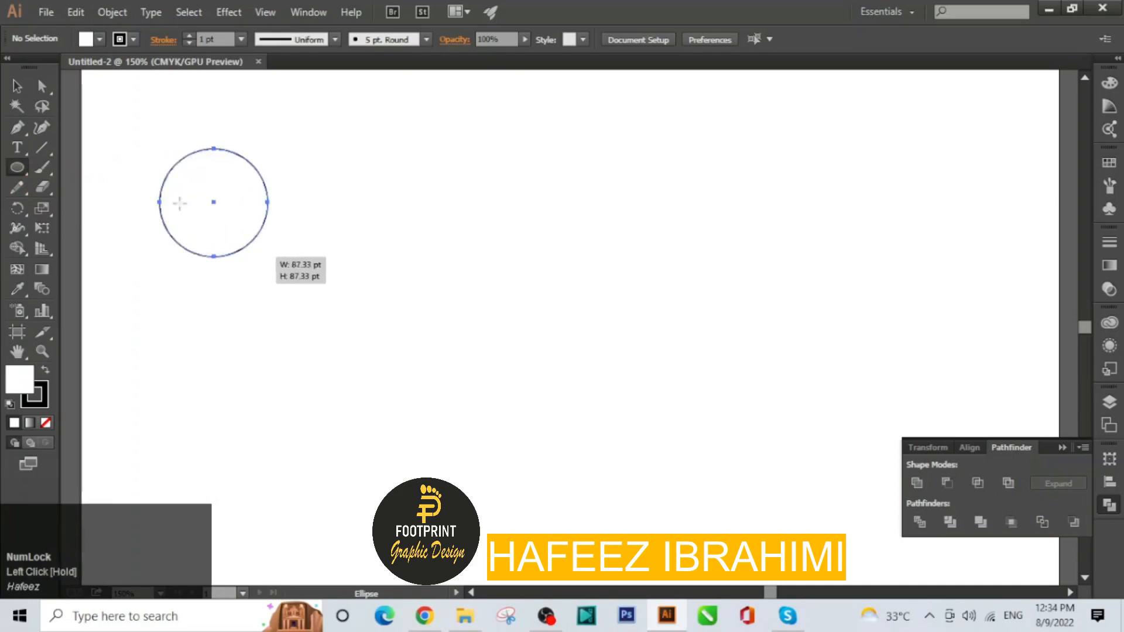
click(17, 86)
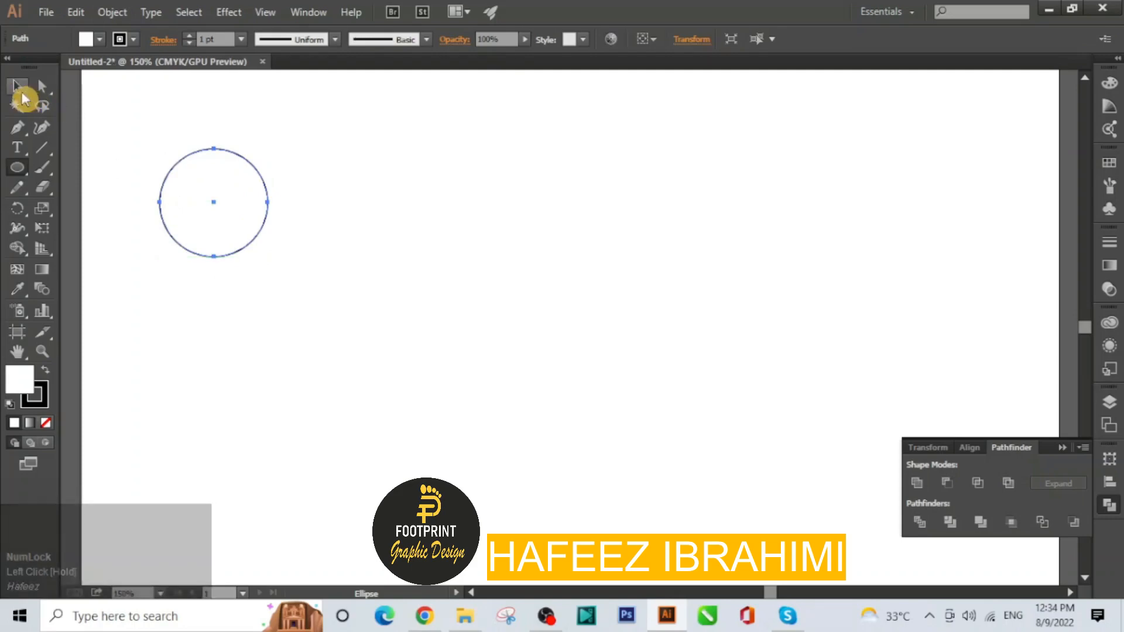
shift+click(252, 234)
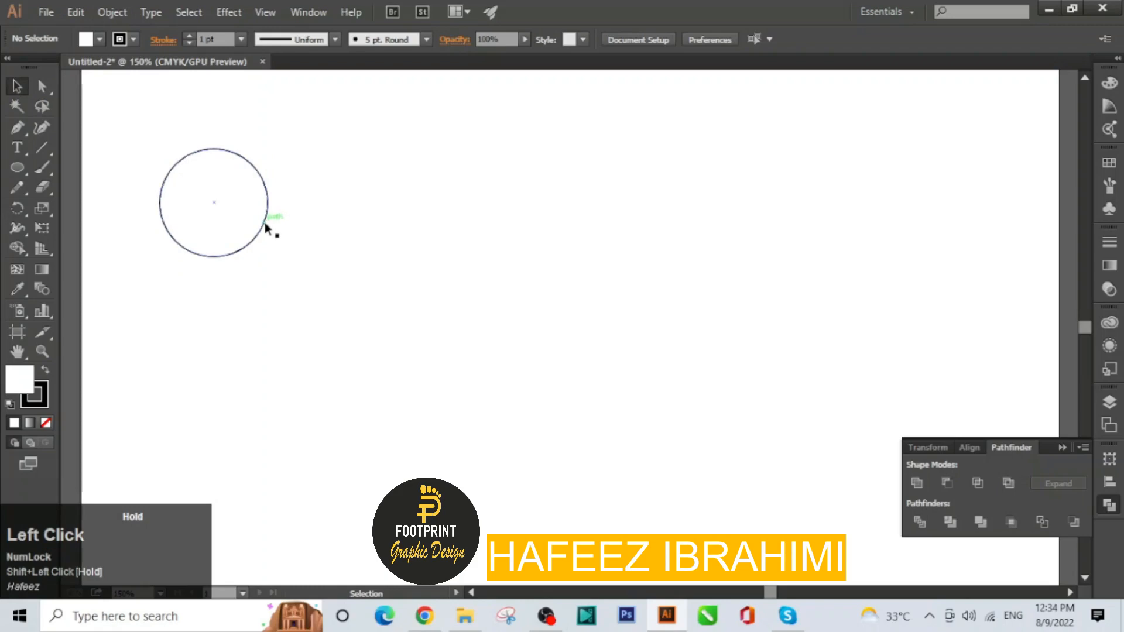
drag(257, 219, 388, 219)
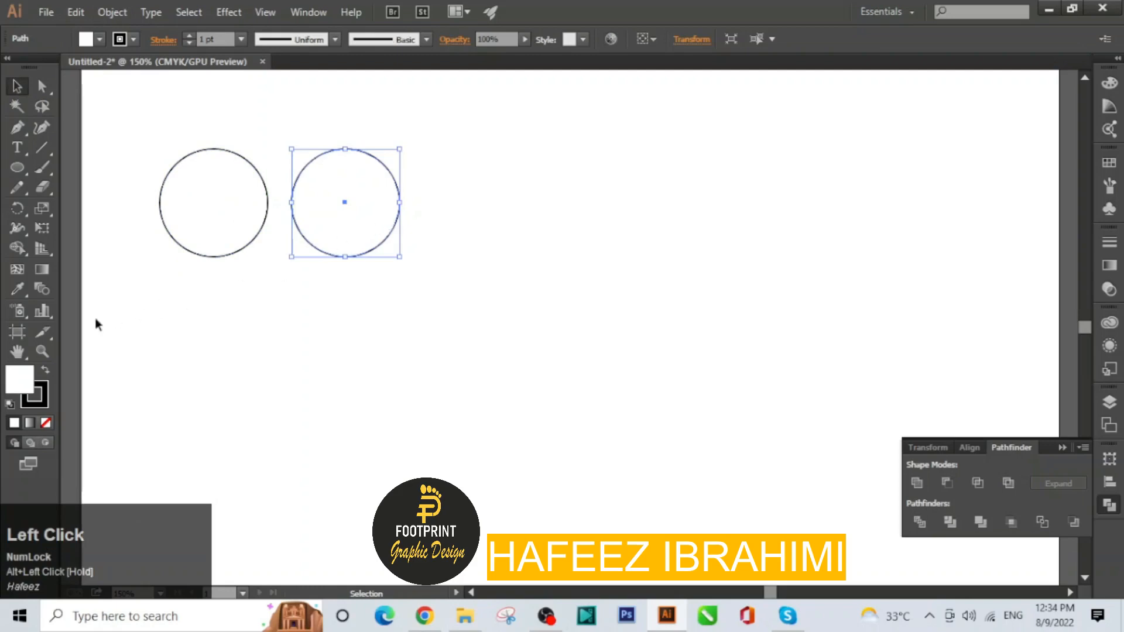
- Fill the copied circle with red D61212
double_click(23, 382)
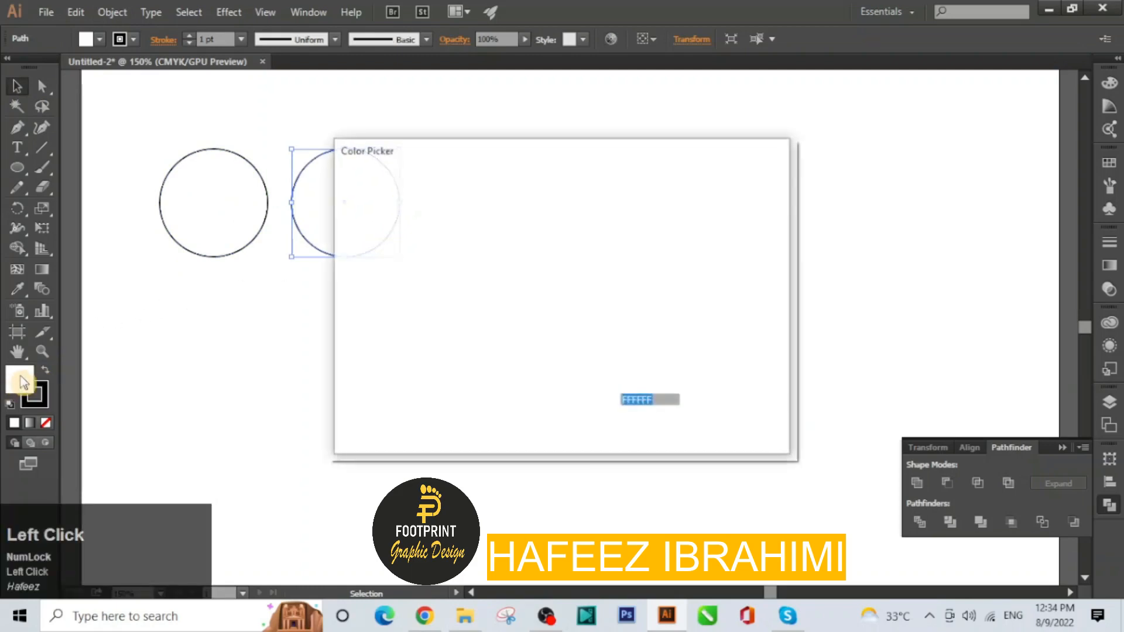
click(538, 229)
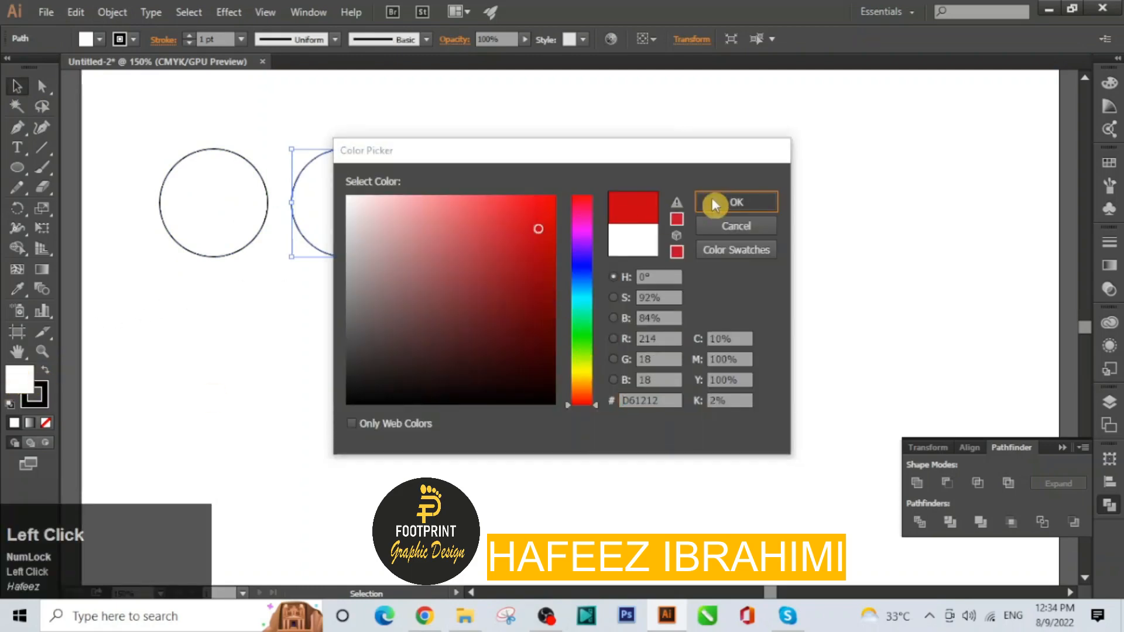
click(711, 198)
- Fill the original white circle with a medium blue
click(215, 203)
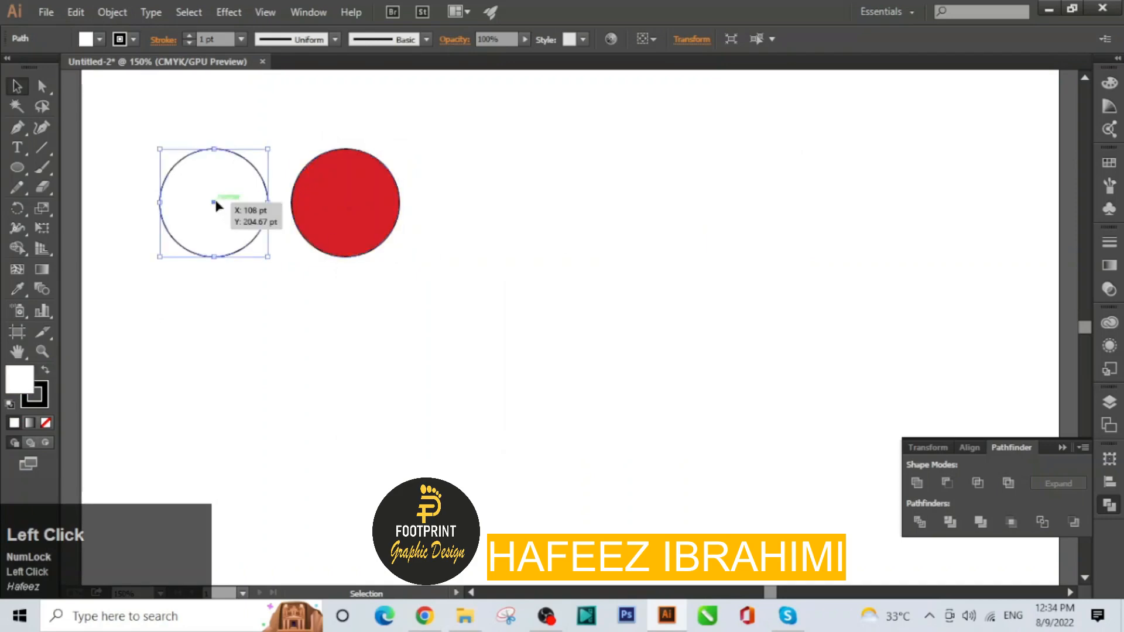
click(34, 383)
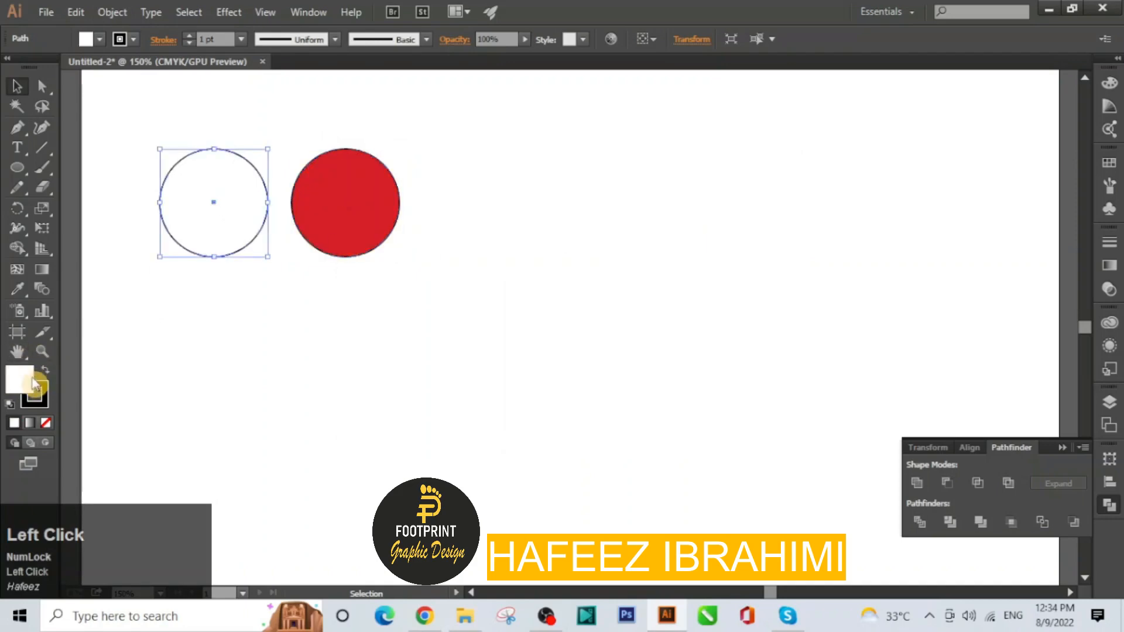
click(595, 266)
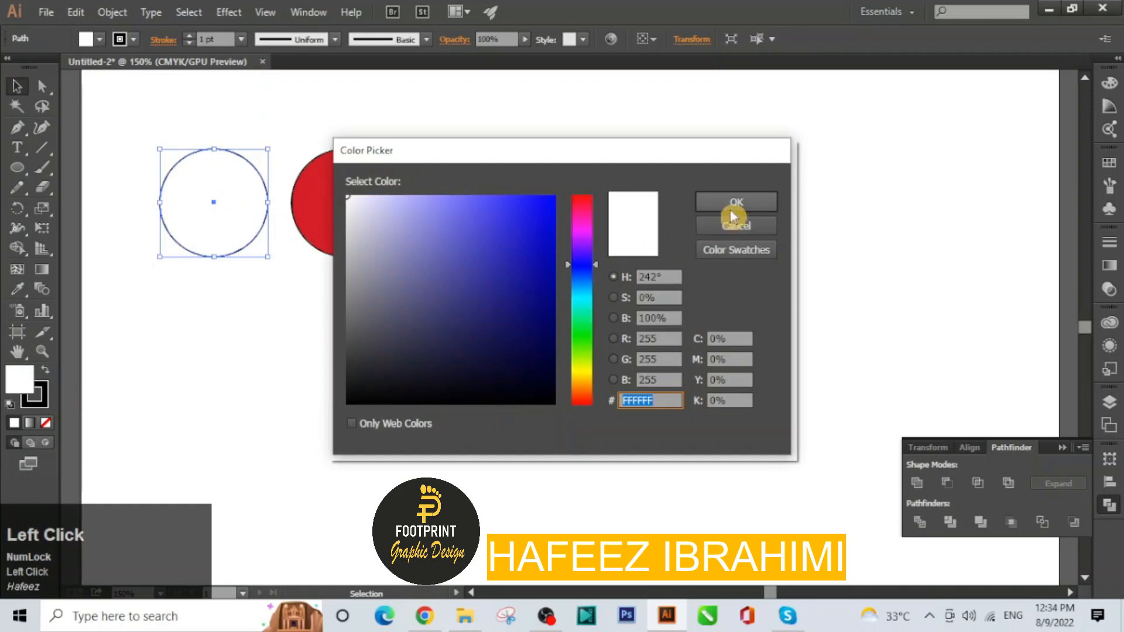
click(710, 203)
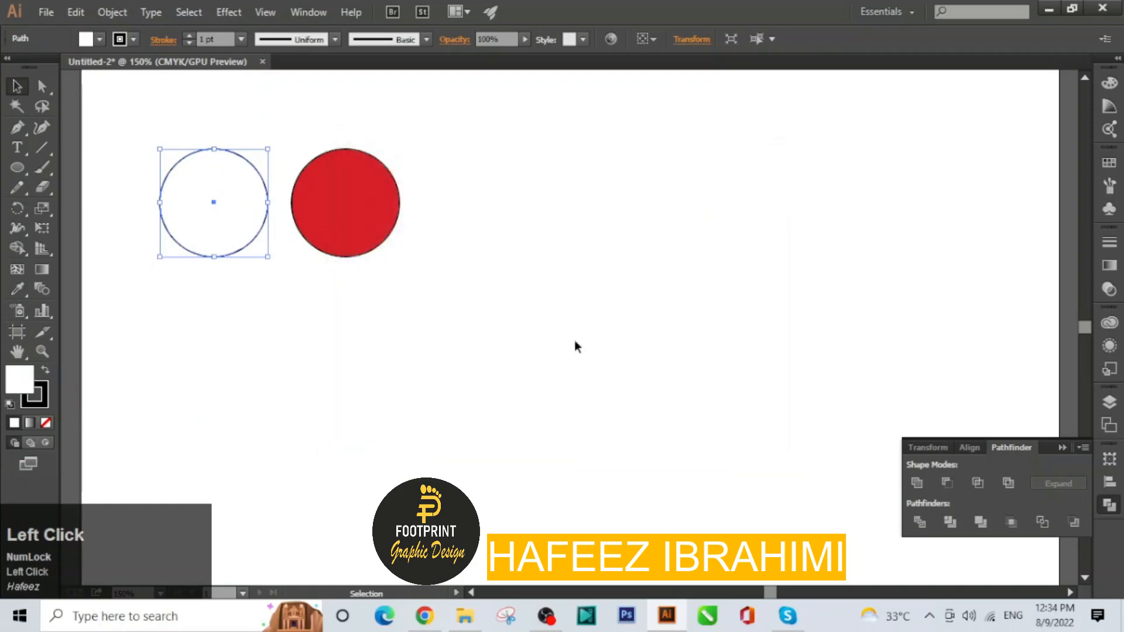
click(21, 381)
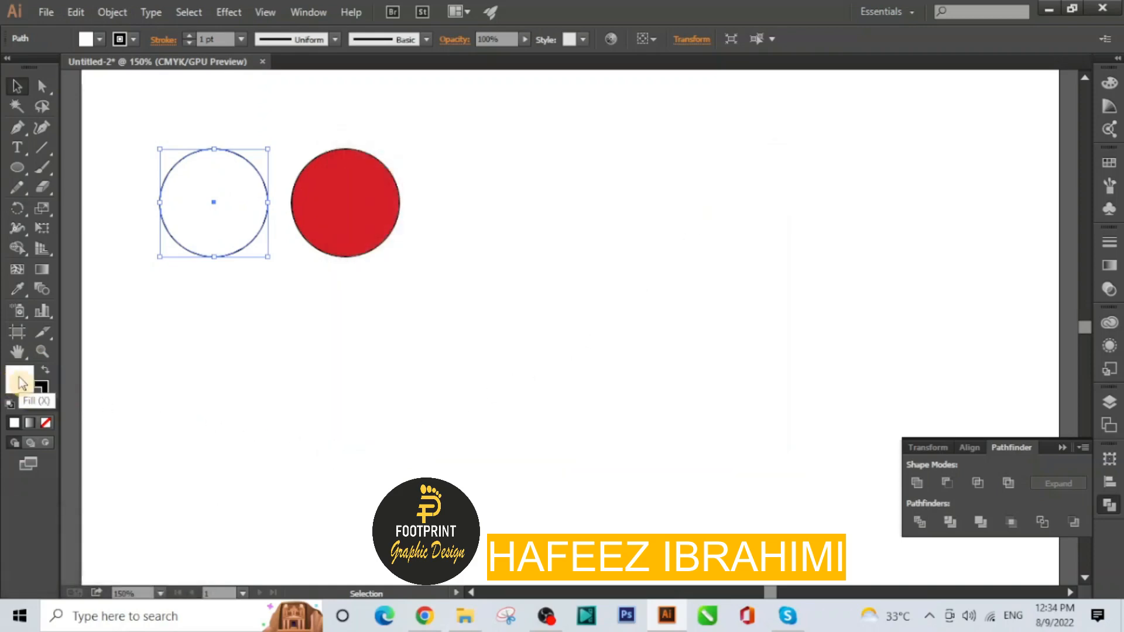
click(583, 262)
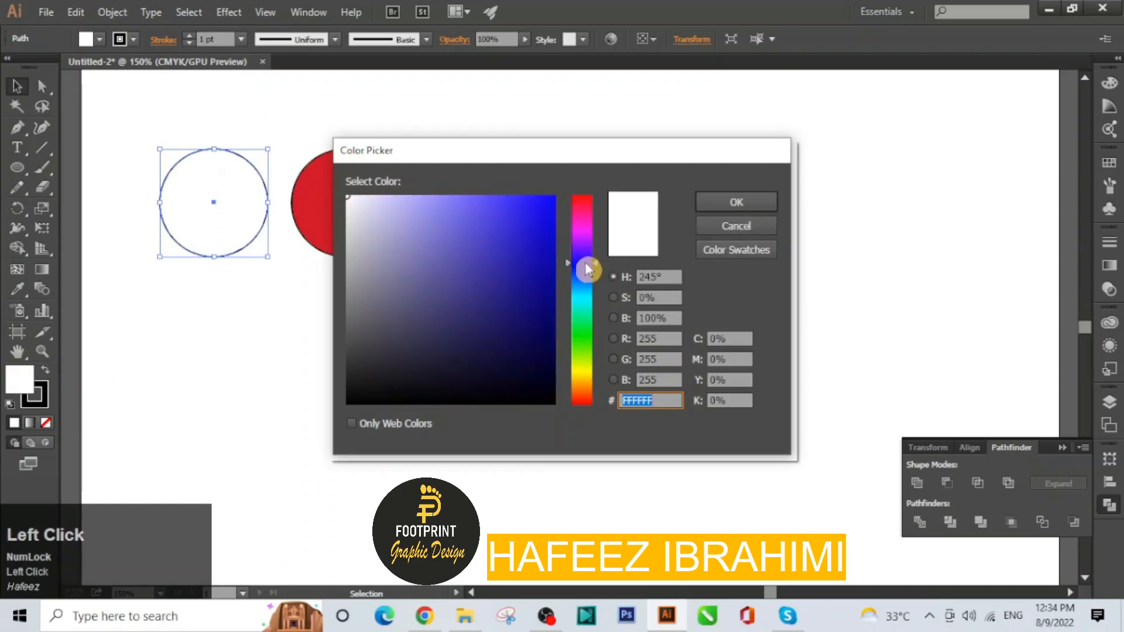
click(541, 226)
click(707, 203)
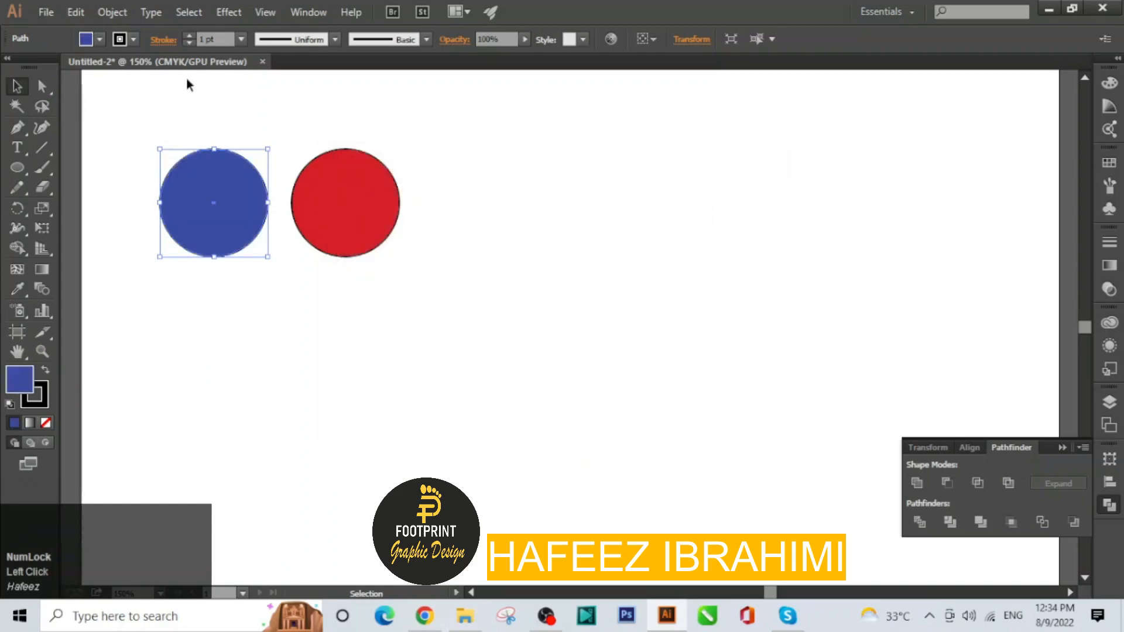
click(181, 95)
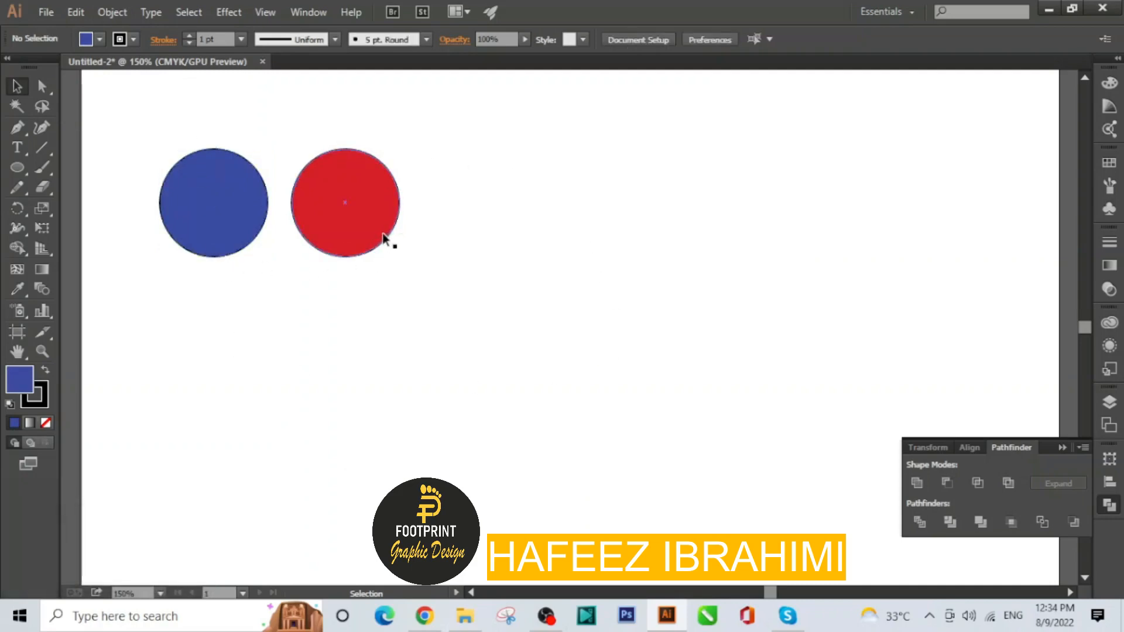
- Move the red circle to partly overlap the blue one and unite the two into a single shape
drag(382, 234, 318, 240)
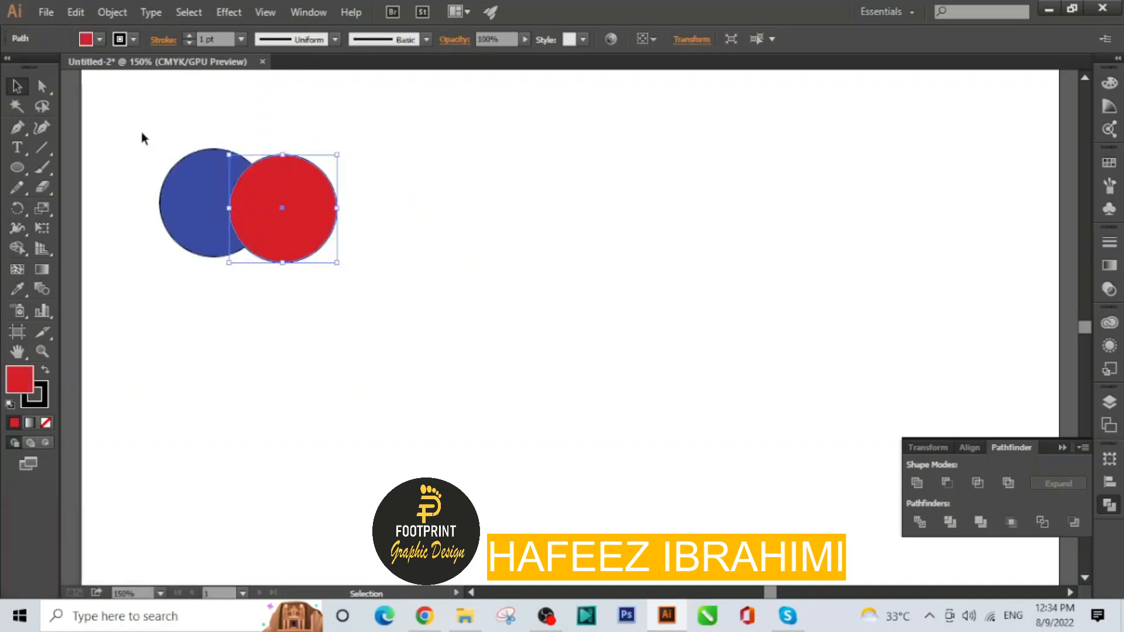
drag(142, 133, 437, 288)
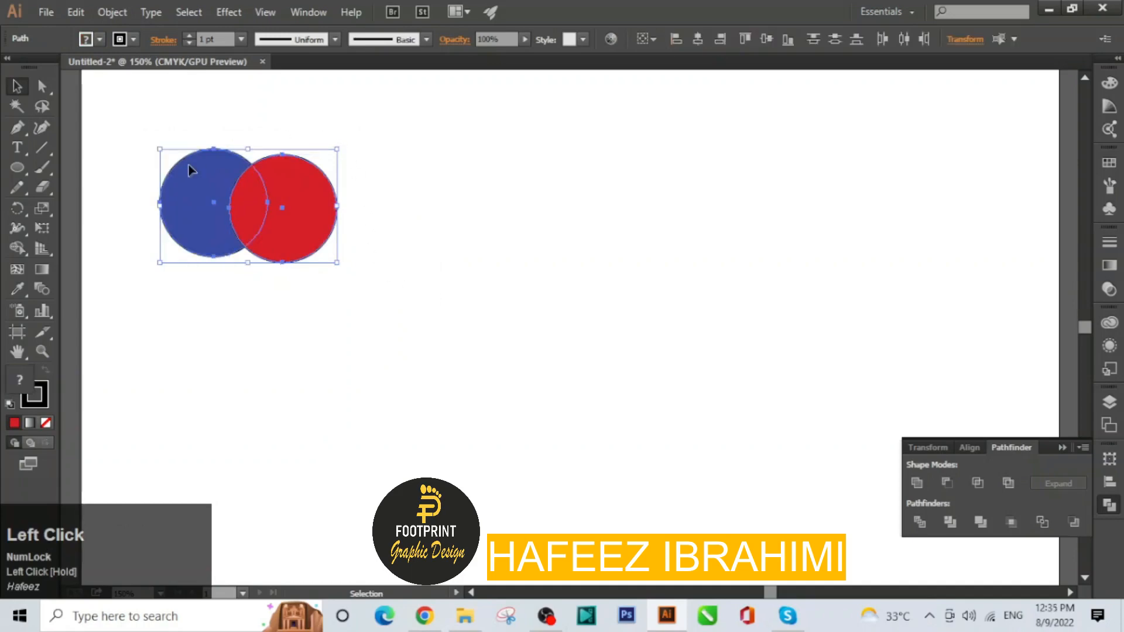
click(917, 484)
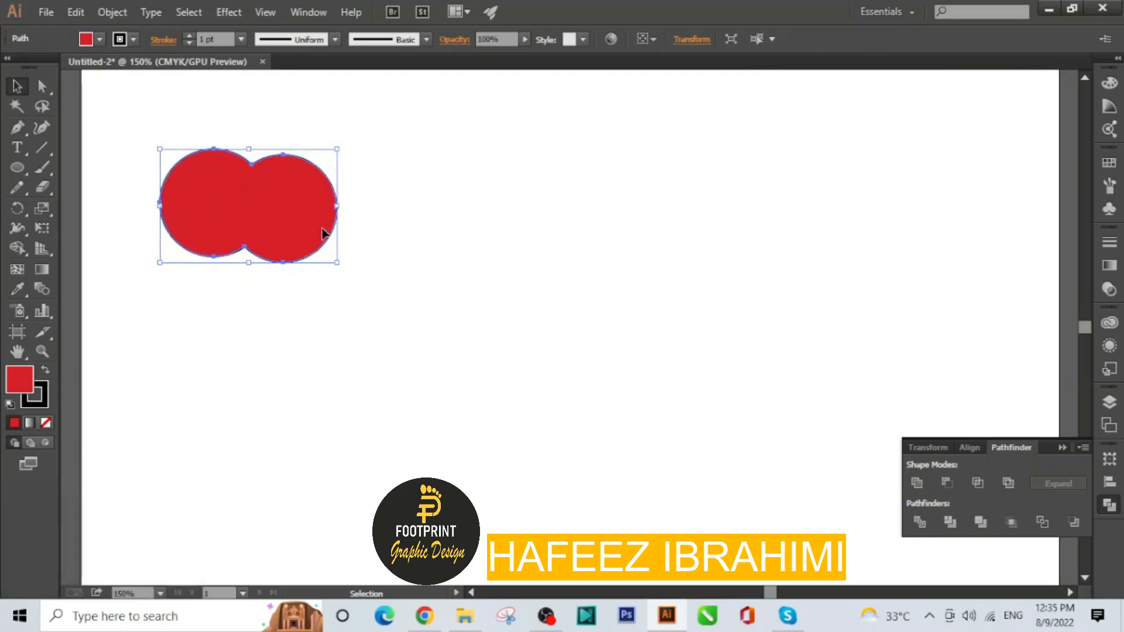
mouse_move(323, 233)
mouse_down()
mouse_move(395, 240)
mouse_move(312, 227)
mouse_up()
click(406, 224)
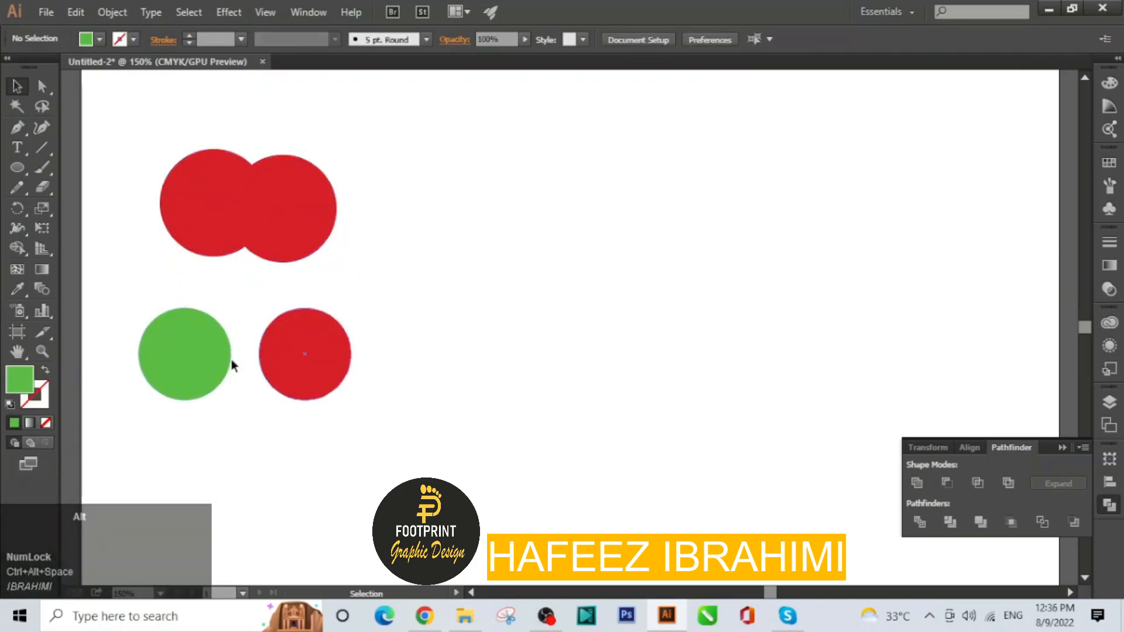
- Overlap the lower red circle with the green one and cut the green circle out of it using Minus Front
drag(322, 388, 261, 398)
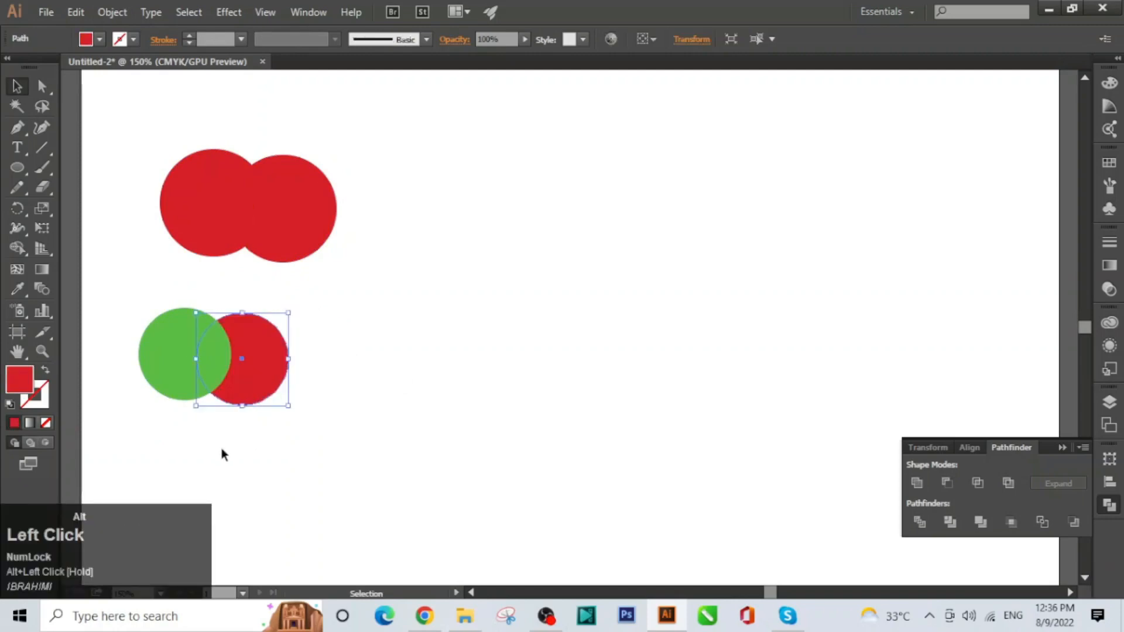
drag(124, 300, 385, 446)
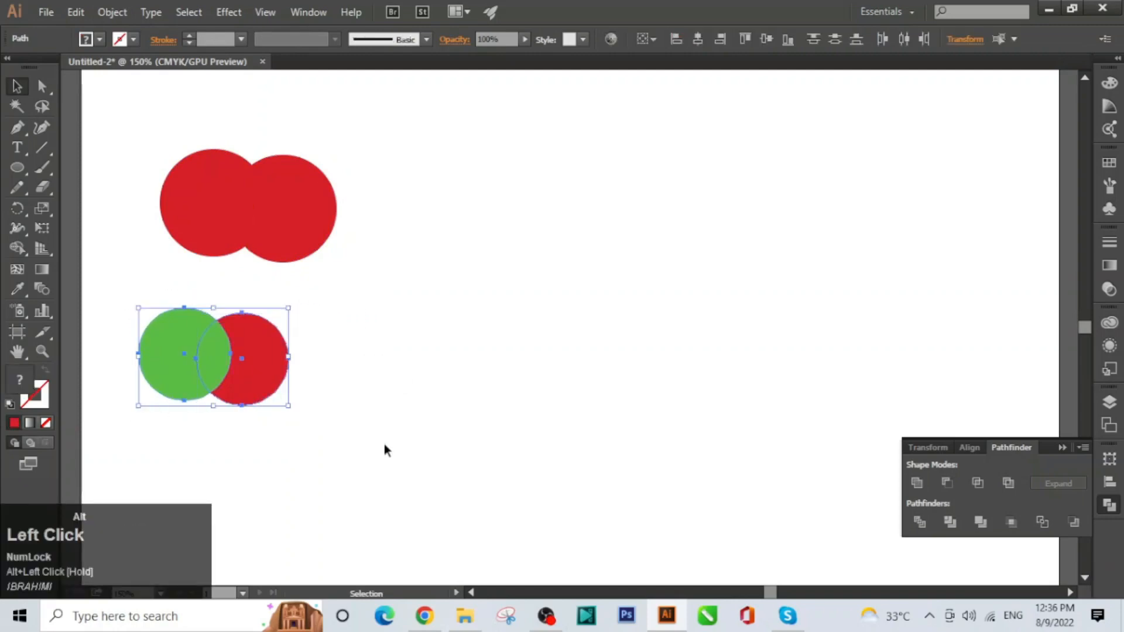
click(947, 484)
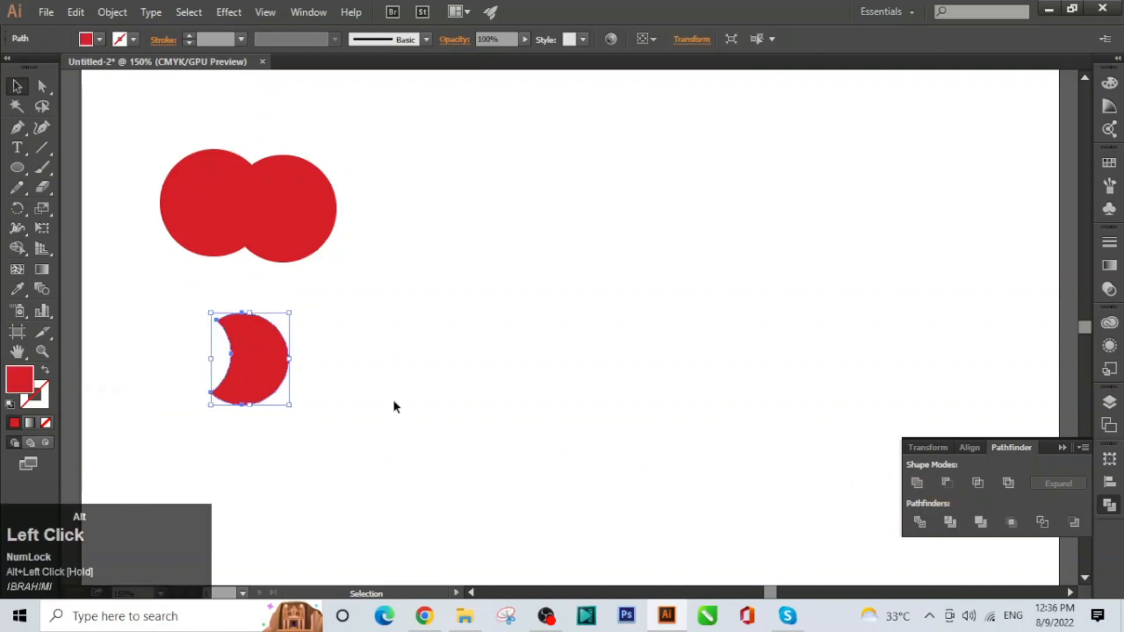
key(ctrl)
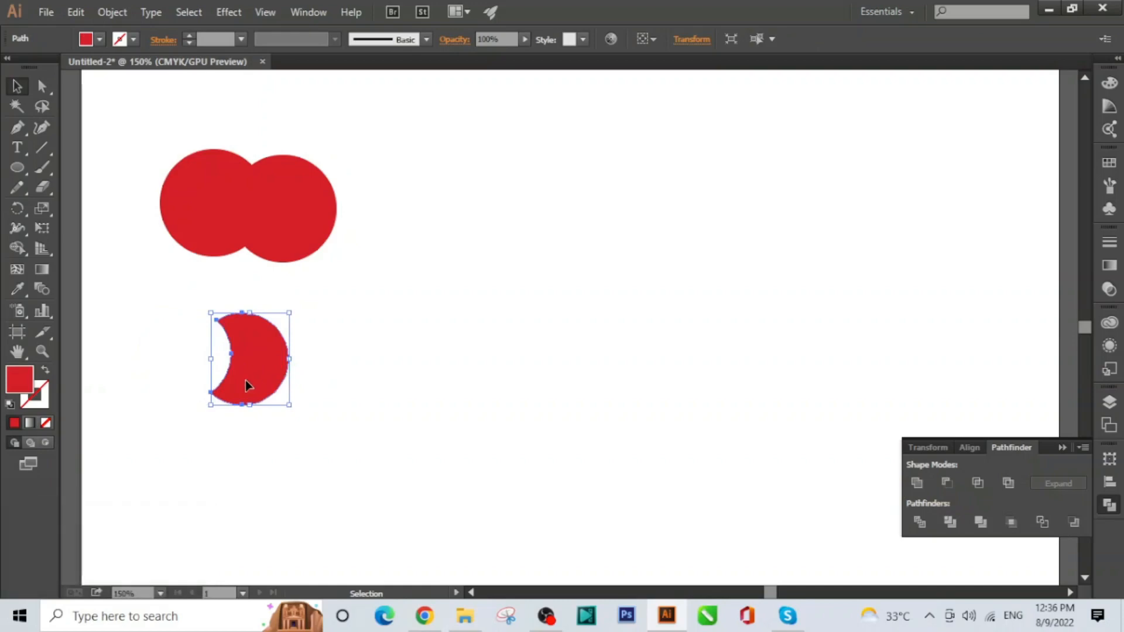
click(351, 365)
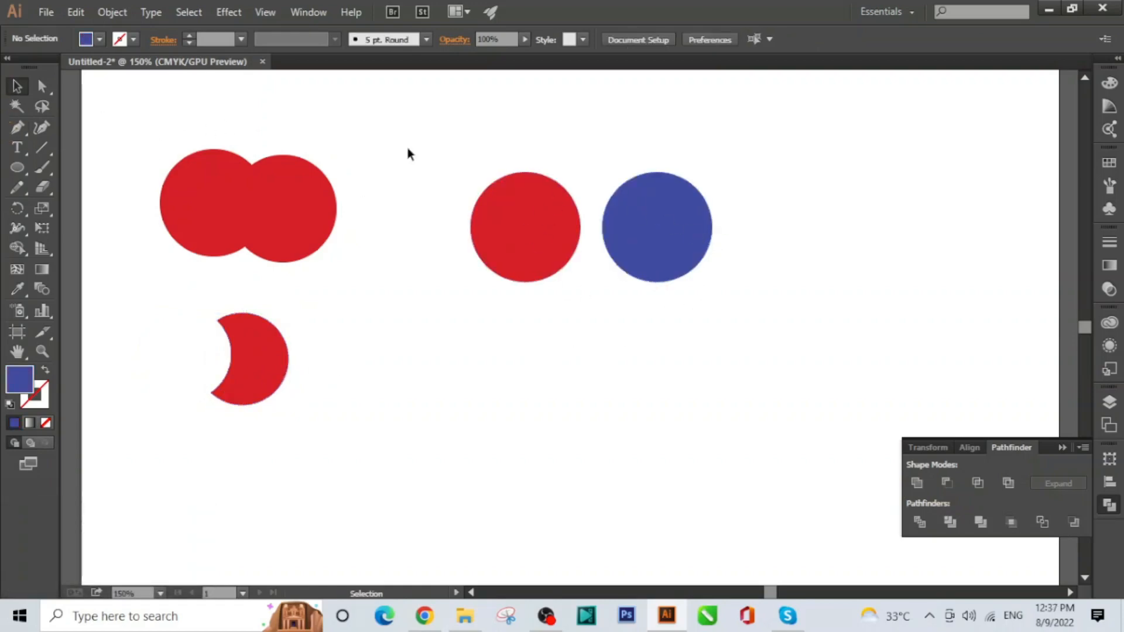
- Move the blue circle to partly overlap the red one beside it and reduce both to their common area with Intersect
drag(667, 269, 631, 267)
drag(448, 154, 729, 325)
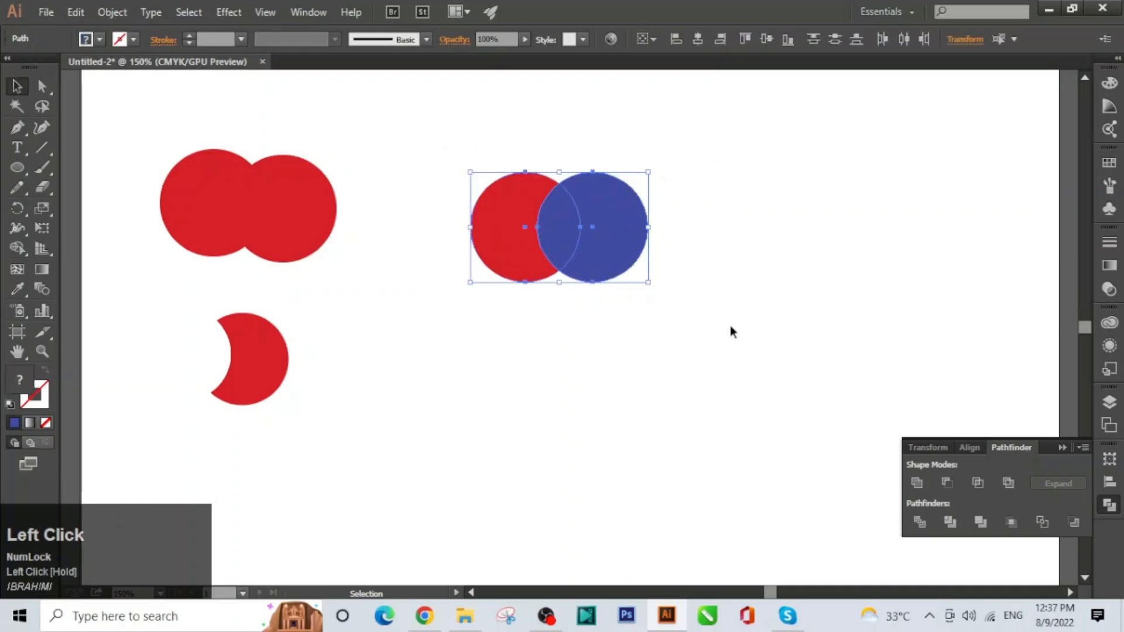
click(978, 482)
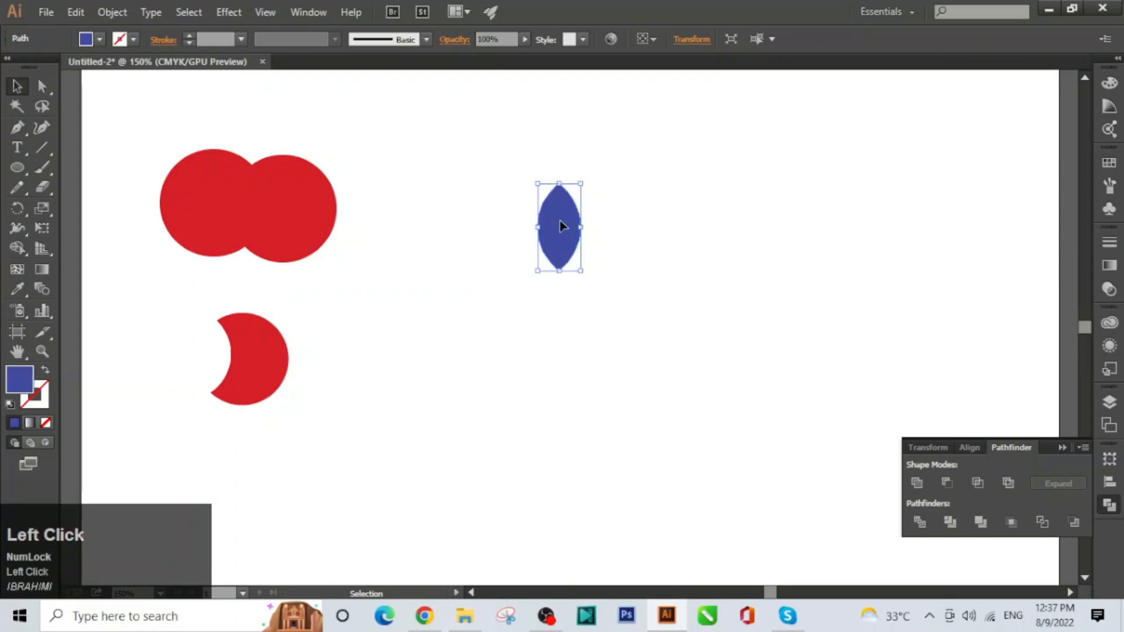
ctrl+click(621, 227)
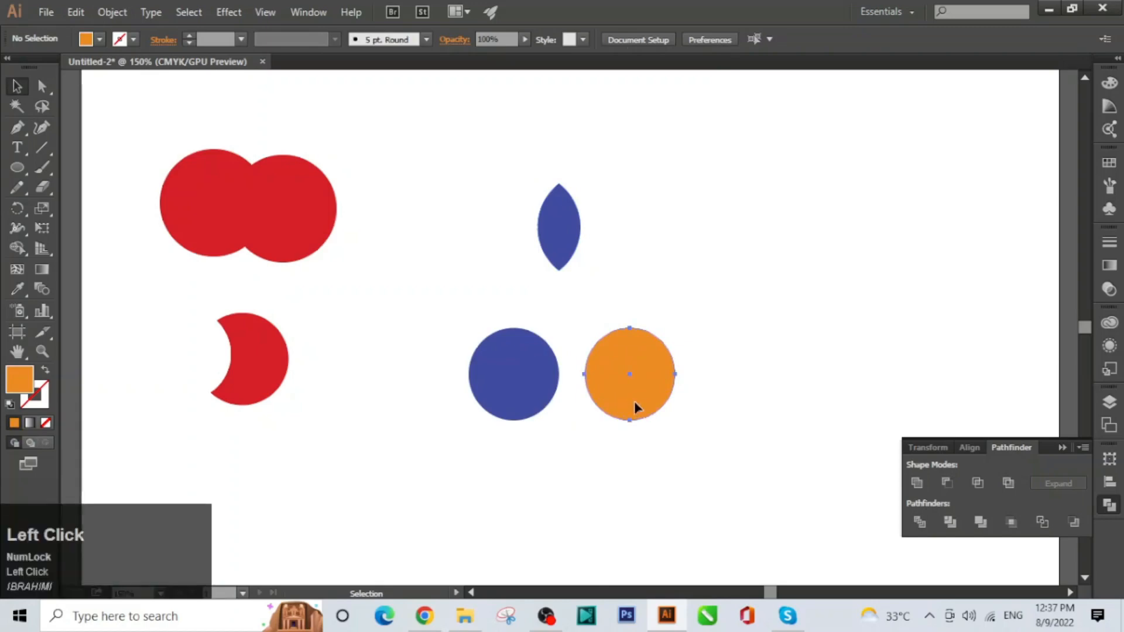
- Move the orange circle to partly overlap the lower blue one and remove their shared area with Exclude
drag(635, 401, 576, 411)
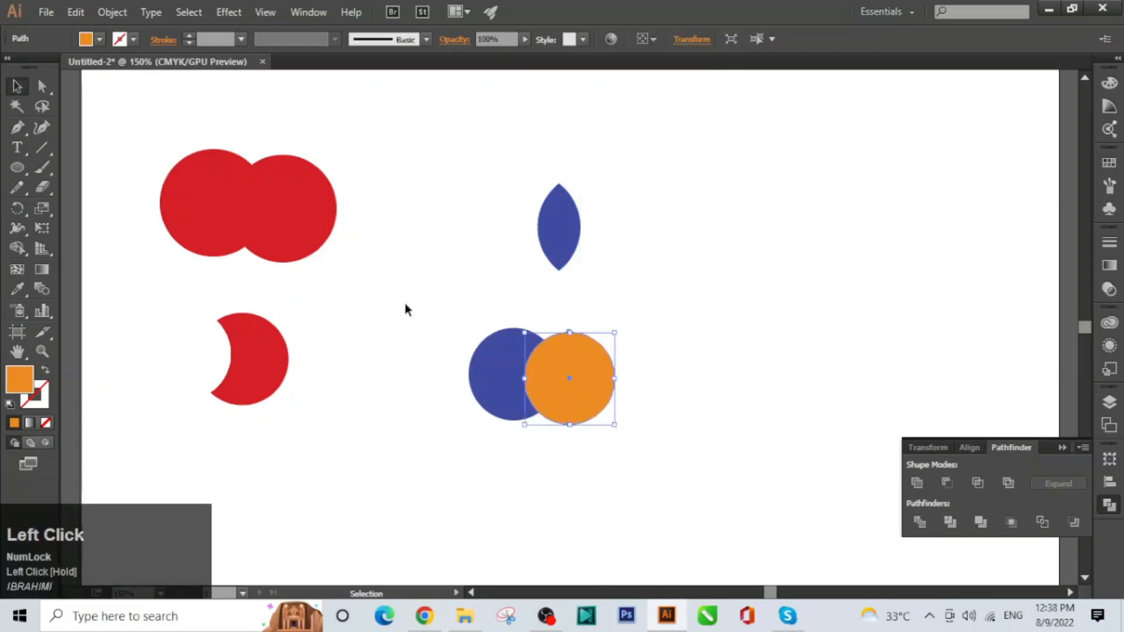
drag(406, 304, 745, 470)
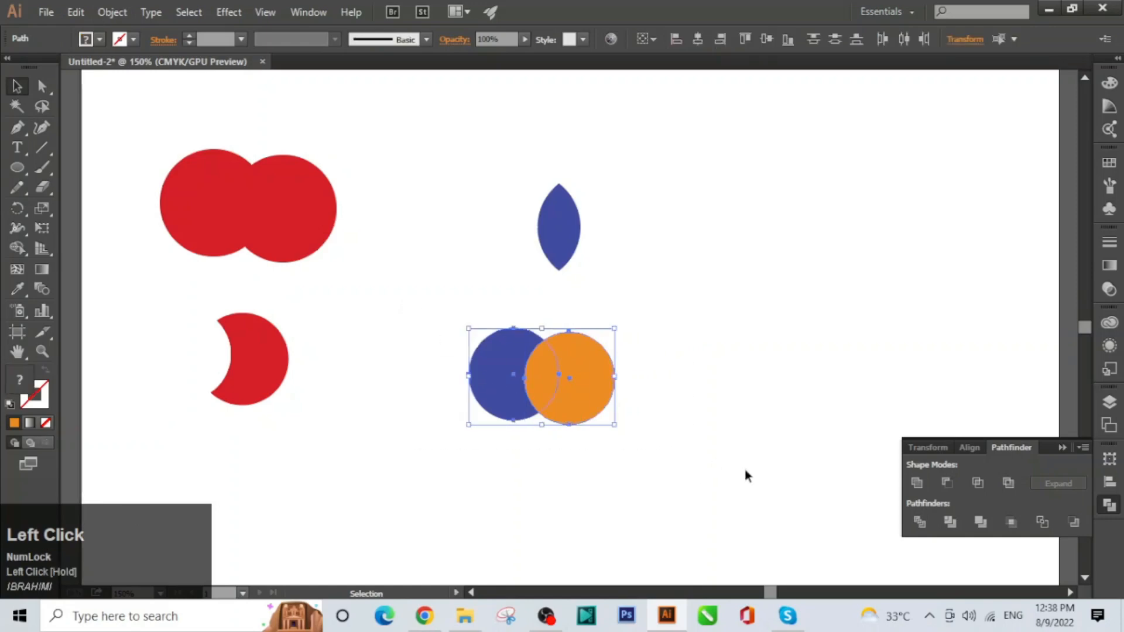
click(1009, 484)
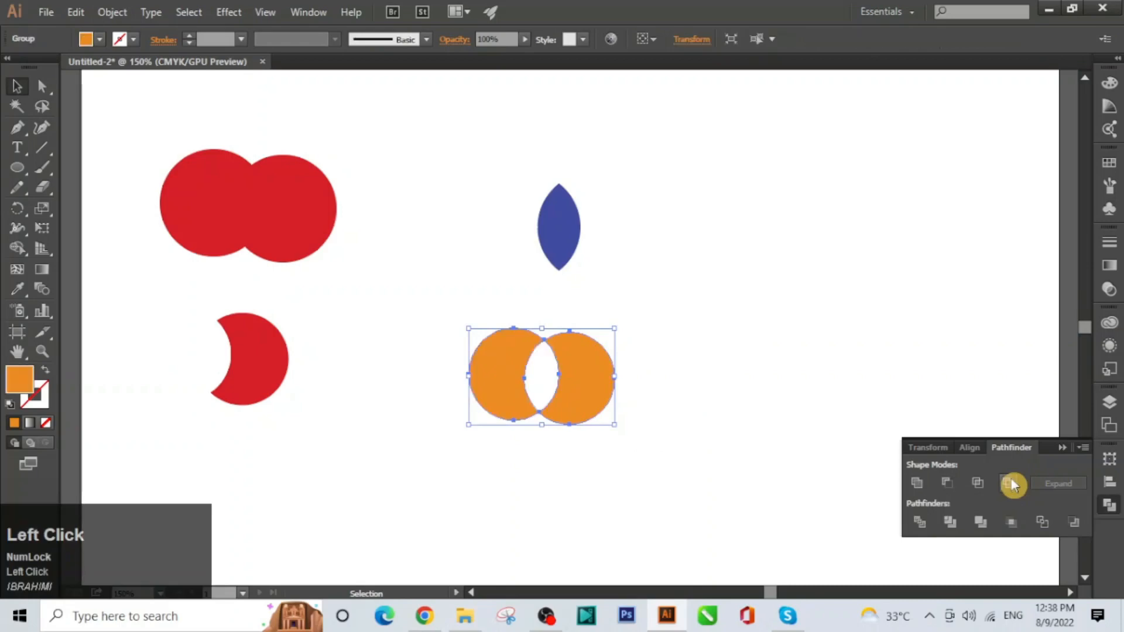
- Ungroup the excluded orange shape and move its two crescents apart
right_click(601, 396)
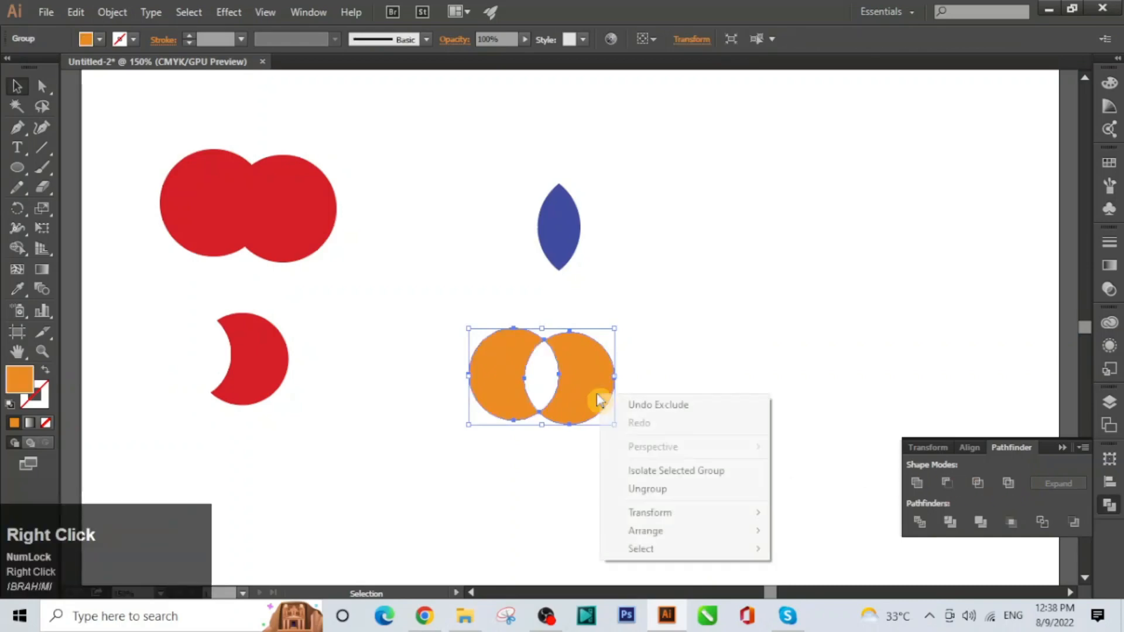
click(648, 488)
click(638, 442)
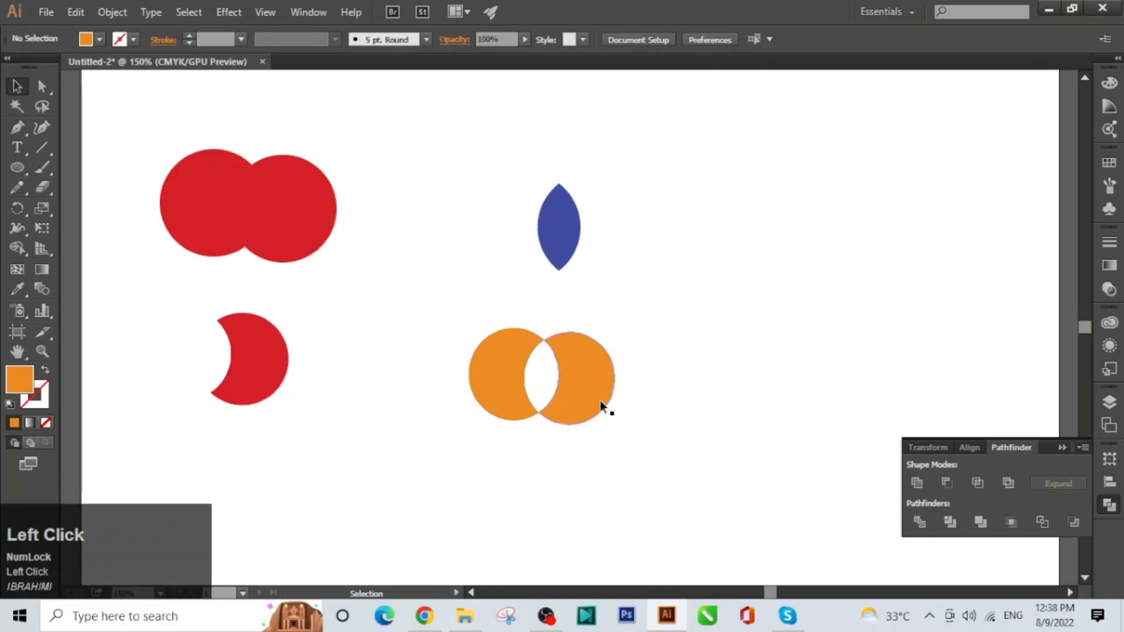
drag(599, 401, 616, 400)
drag(507, 391, 485, 391)
drag(552, 375, 538, 395)
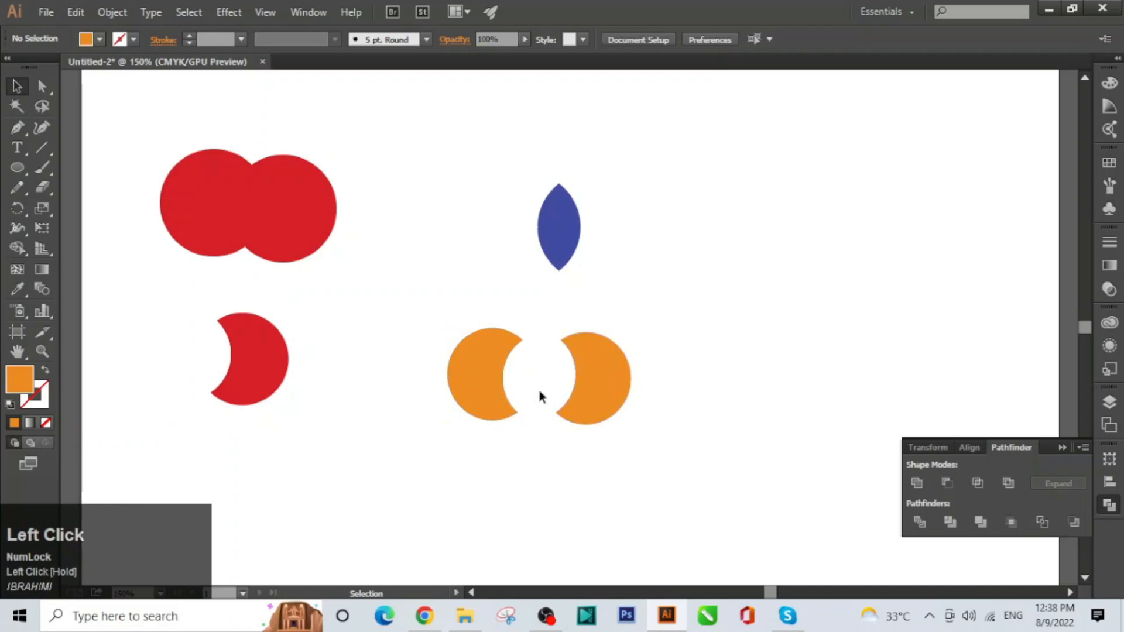
key(ctrl)
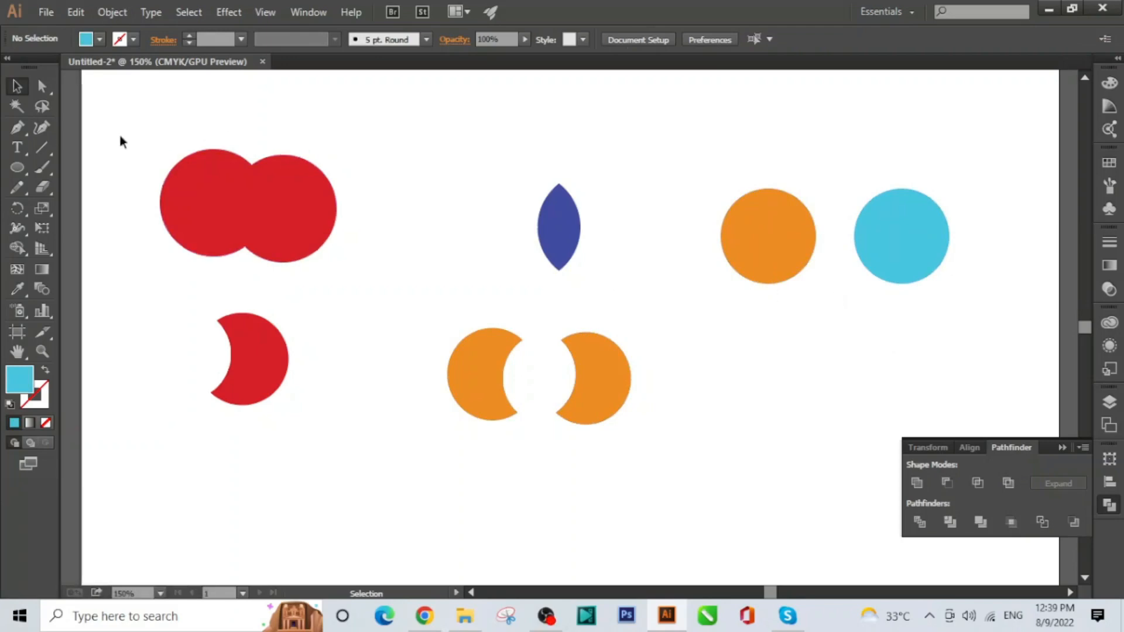
- Move the light blue circle to partly overlap the orange one beside it and split both along their overlap with Divide
drag(892, 259, 823, 253)
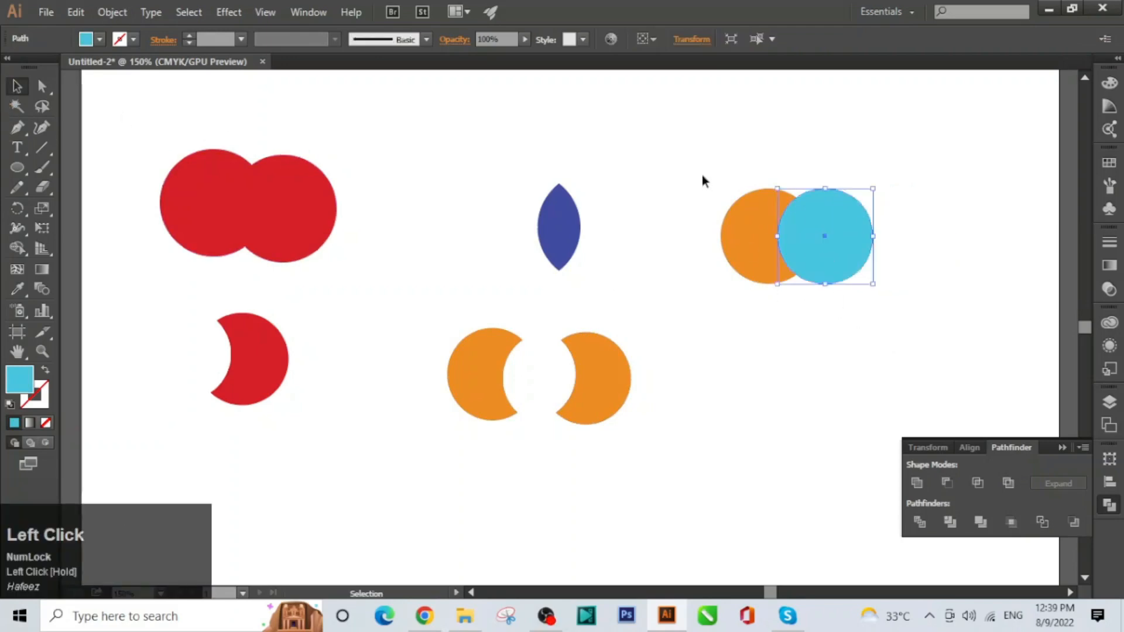
drag(695, 157, 936, 339)
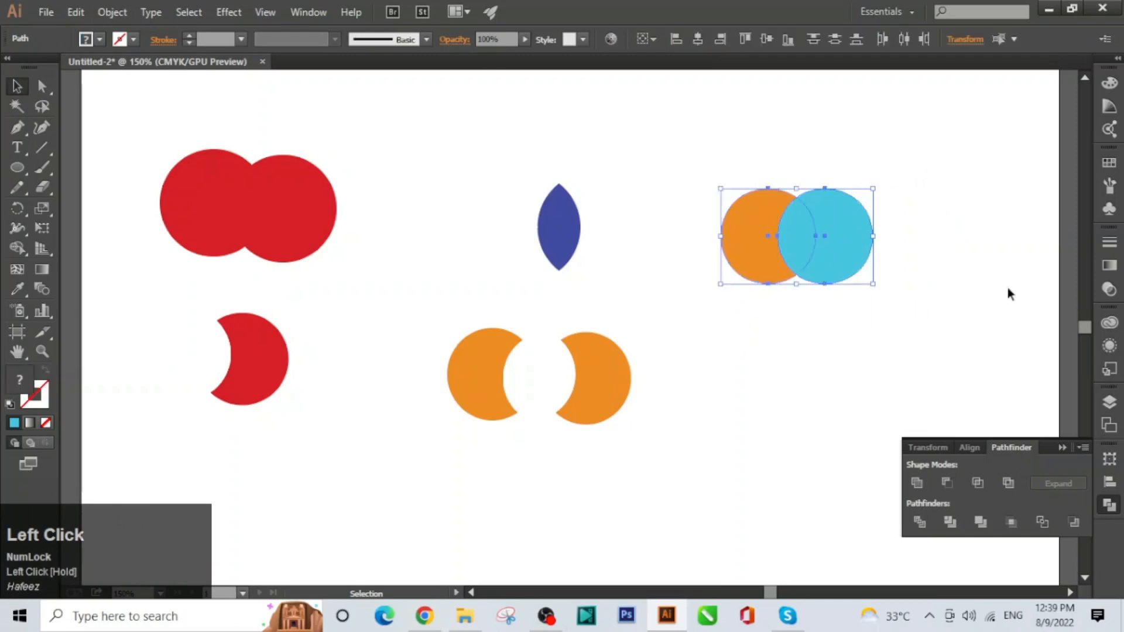
click(920, 523)
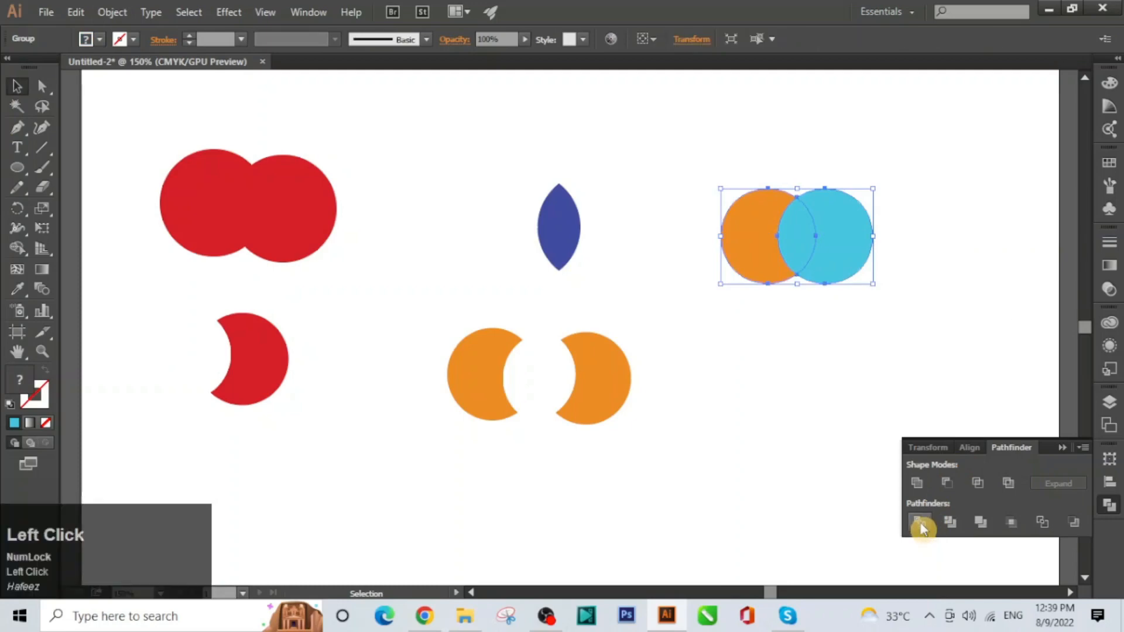
click(842, 316)
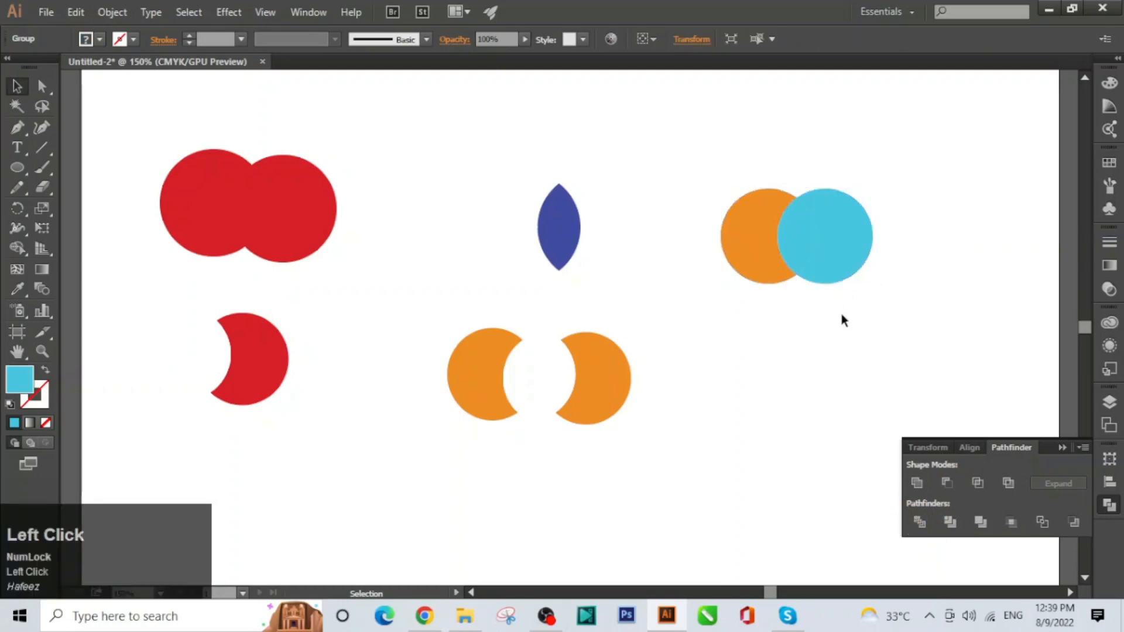
- Ungroup the divided orange and light blue shape and move its outer crescents away from the middle lens
drag(840, 267, 853, 262)
right_click(853, 263)
click(890, 364)
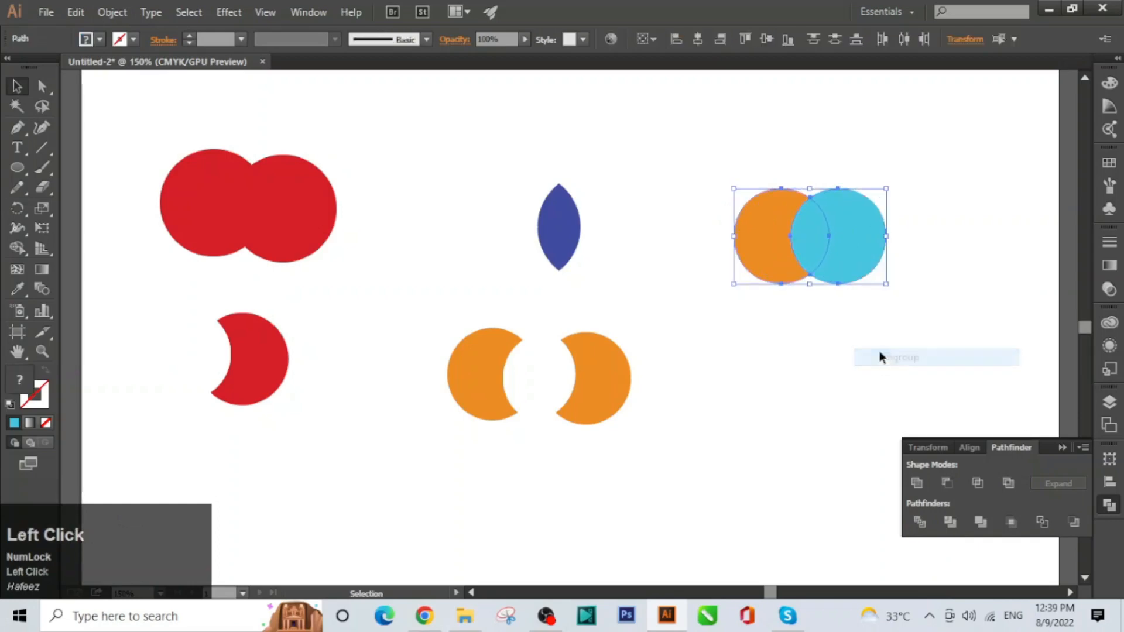
click(919, 282)
mouse_move(869, 251)
mouse_down()
mouse_move(893, 254)
mouse_move(883, 258)
mouse_up()
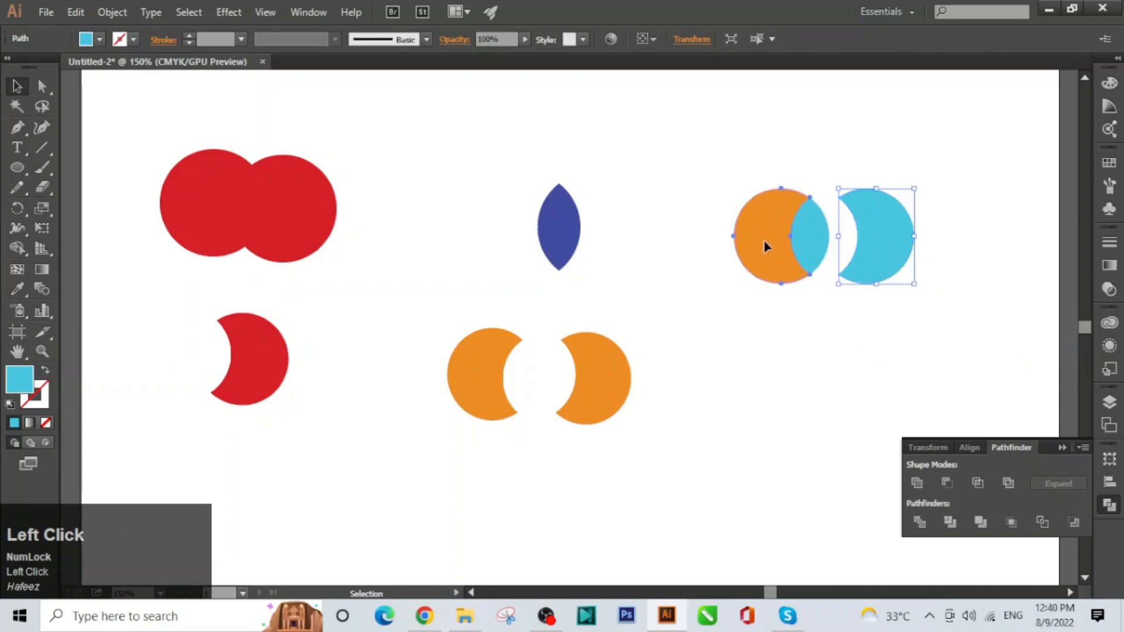
drag(755, 246, 727, 242)
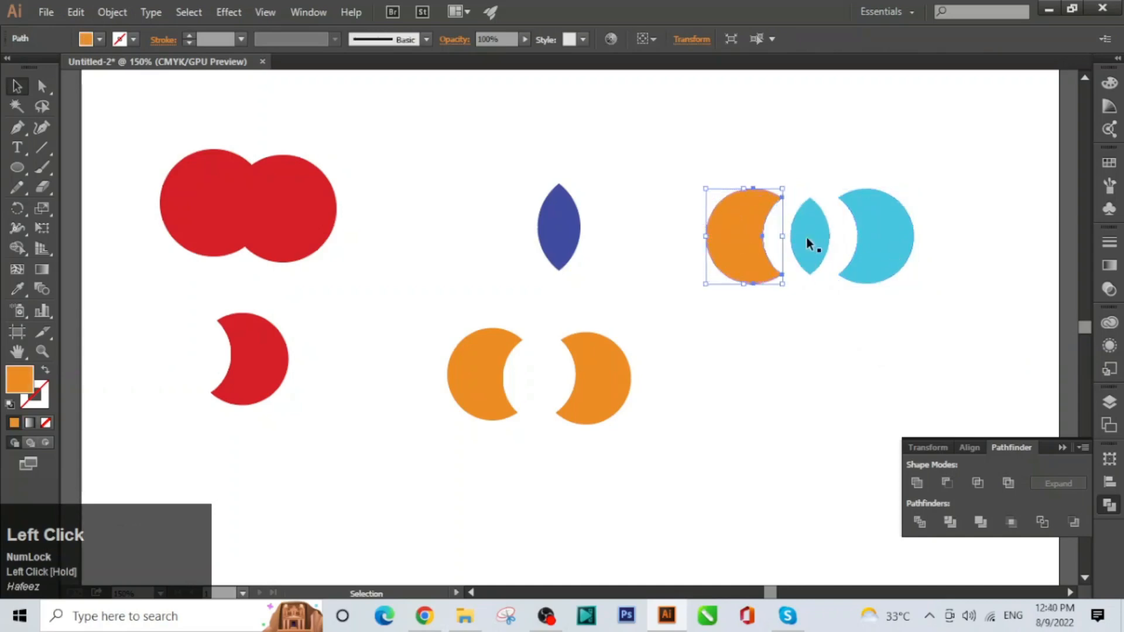
click(940, 206)
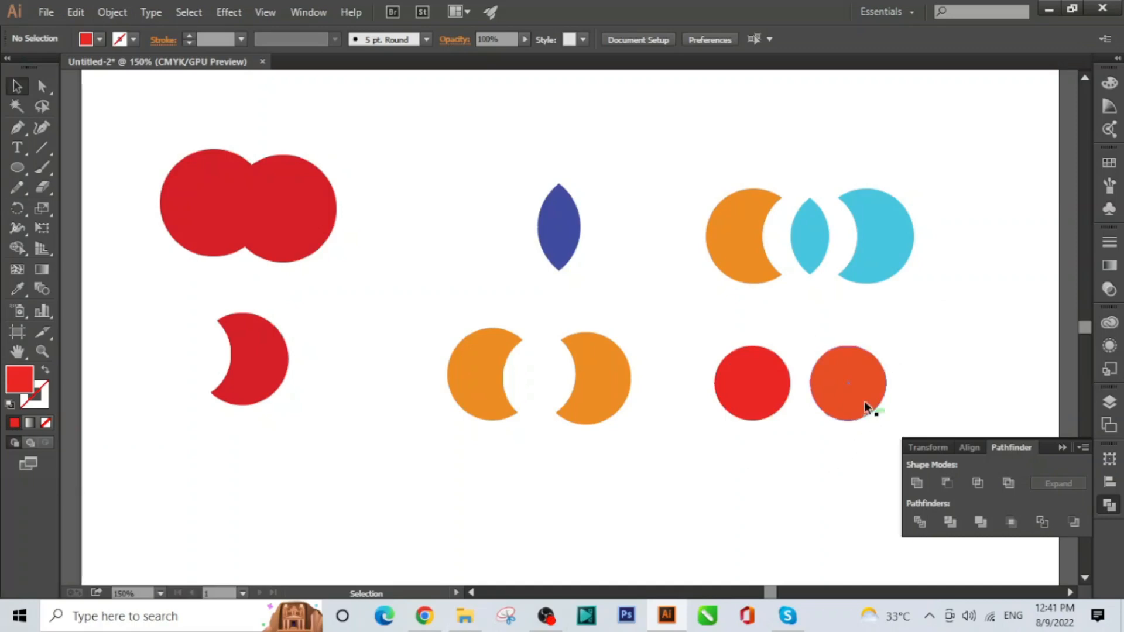
- Move the orange-red circle to partly overlap the bright red one and cut away the hidden area with Trim
drag(863, 402, 817, 414)
click(899, 388)
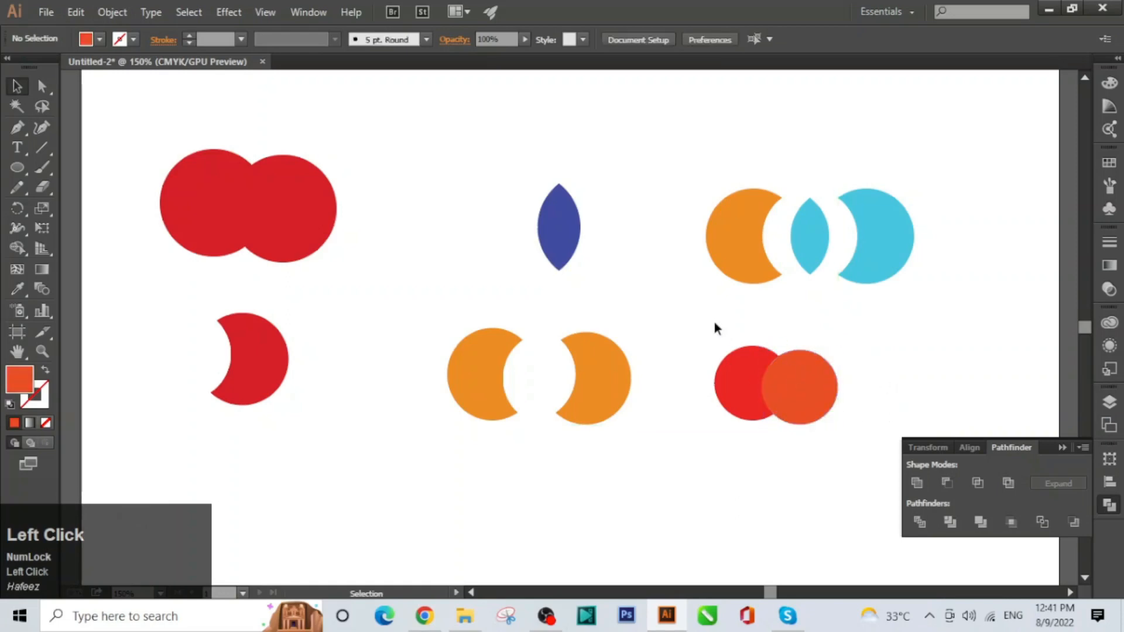
drag(700, 370, 870, 455)
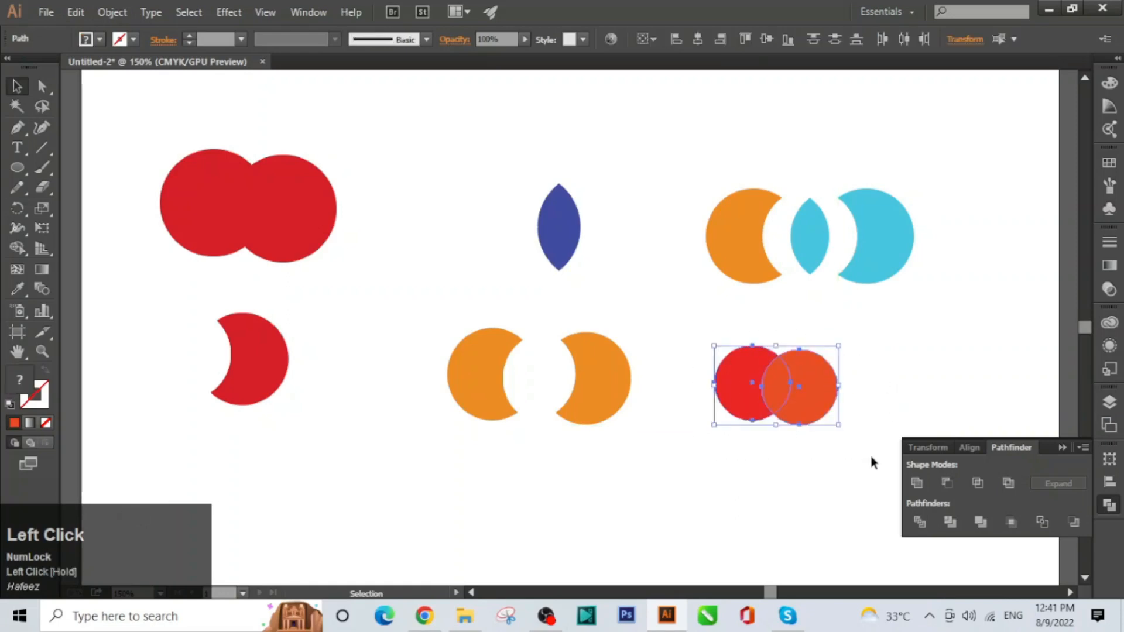
click(956, 526)
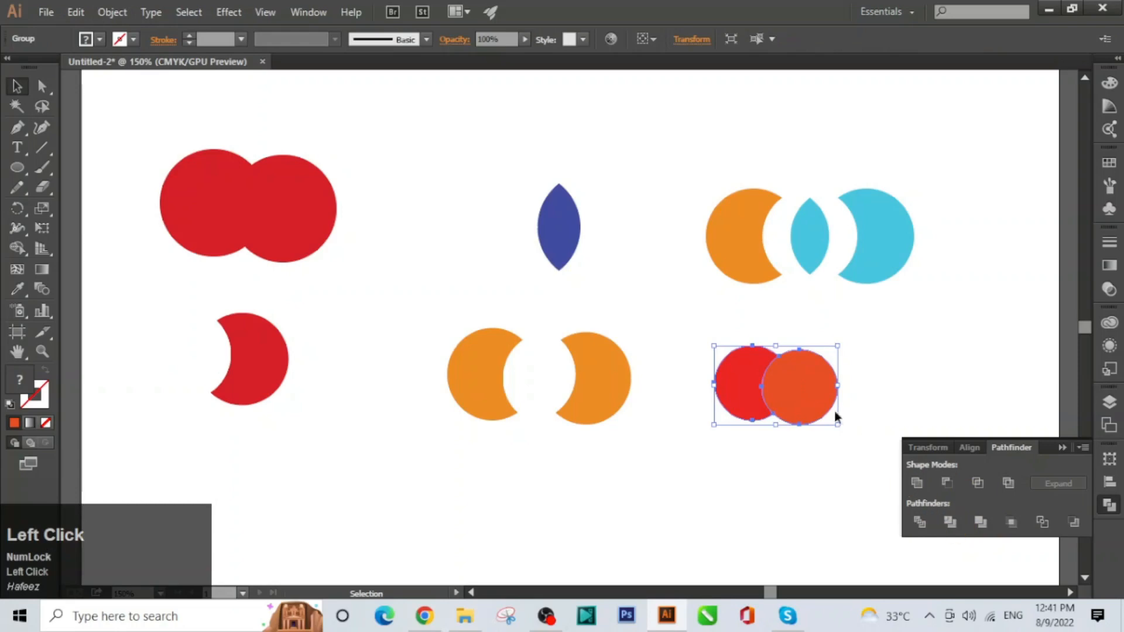
- Ungroup the trimmed shape and move the orange-red circle away from the red crescent
right_click(800, 403)
click(834, 492)
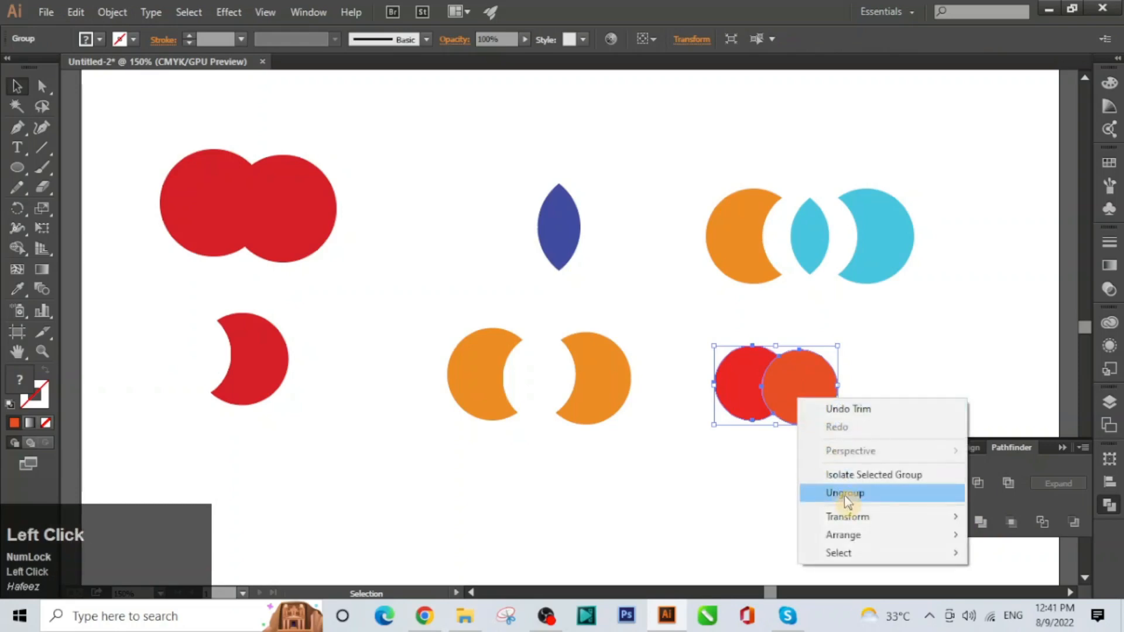
click(799, 452)
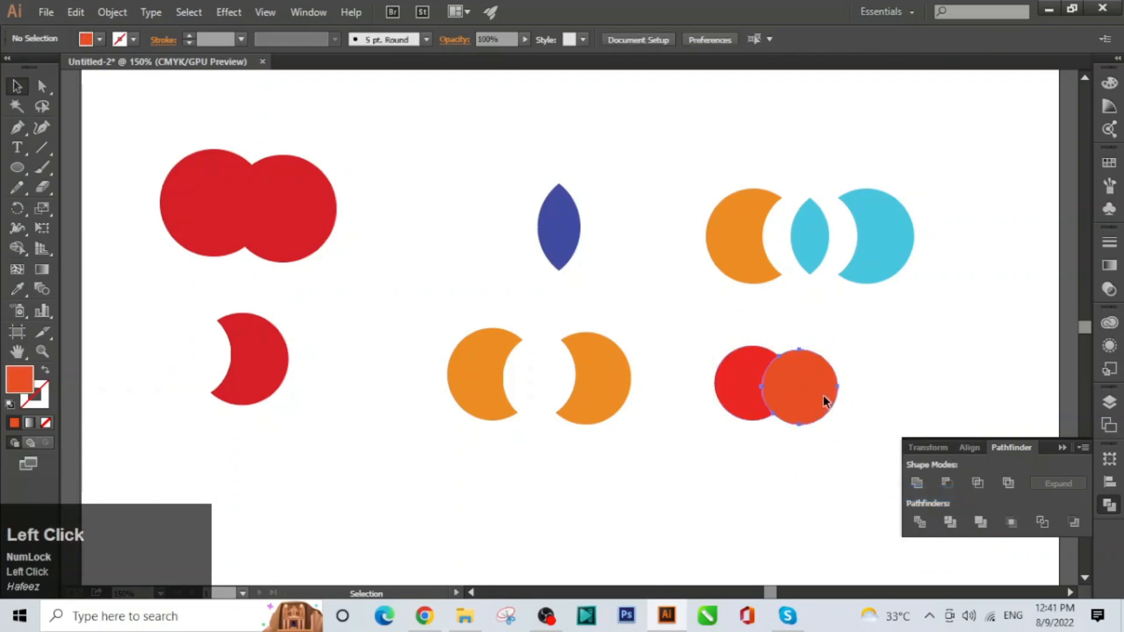
drag(823, 395, 856, 394)
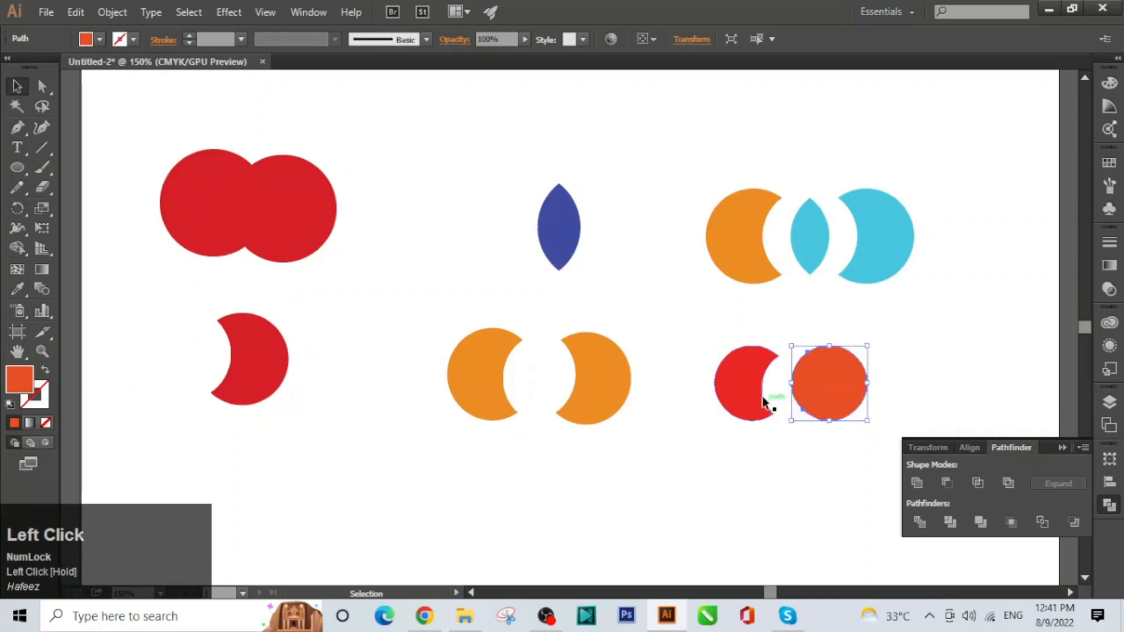
click(751, 443)
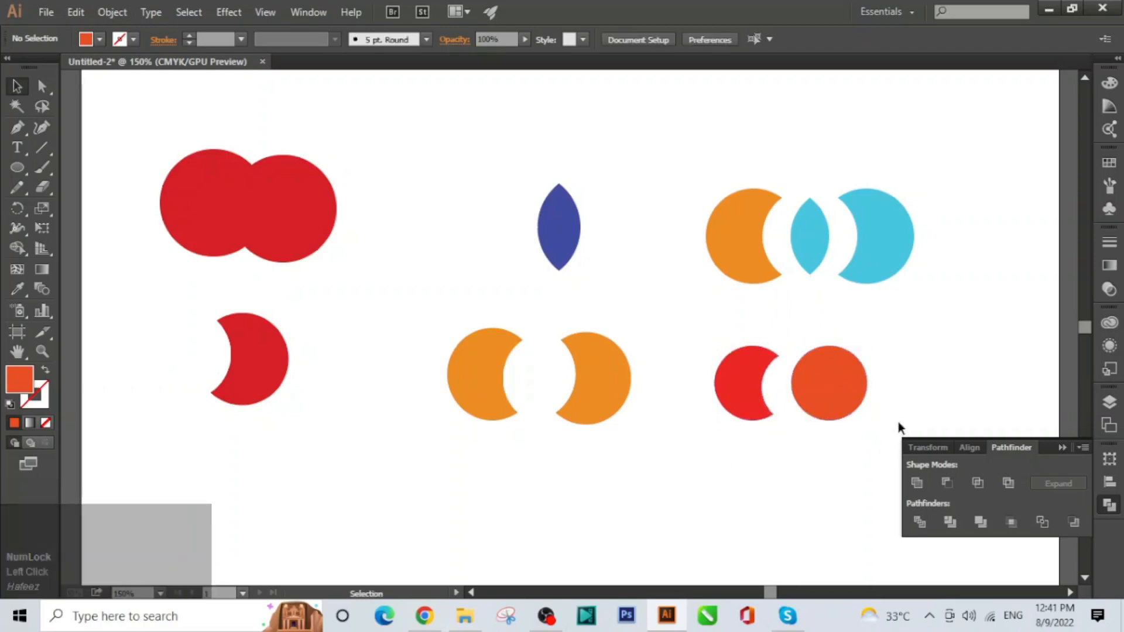
click(958, 519)
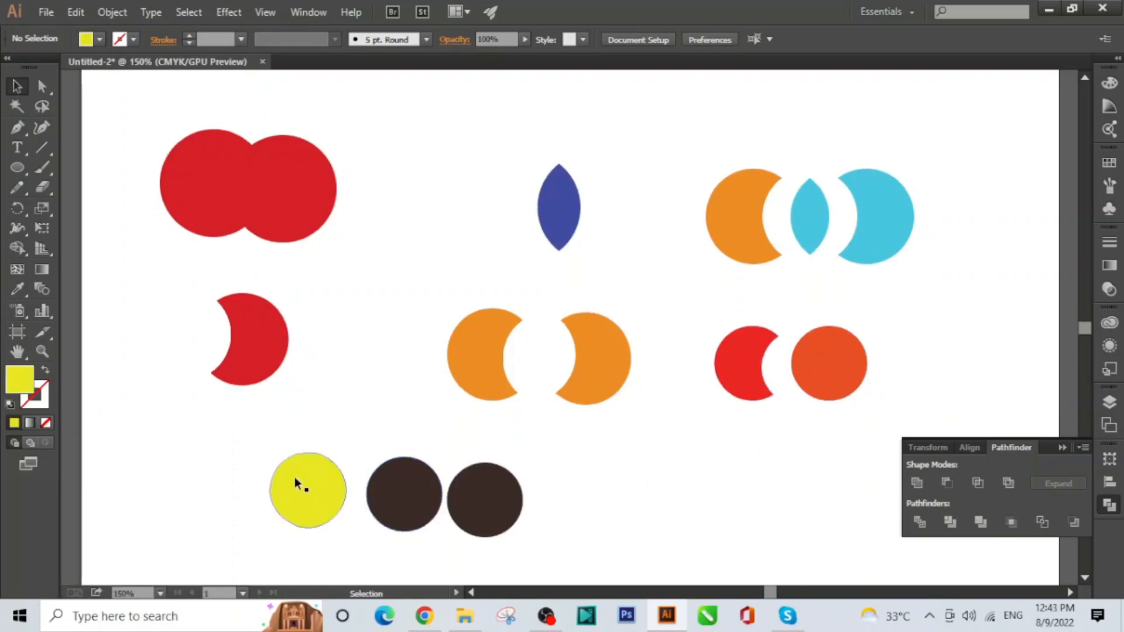
- Overlap the two dark brown circles with each other and the yellow one, and combine all three with Merge
drag(402, 511, 318, 537)
drag(319, 544, 319, 551)
drag(492, 514, 370, 507)
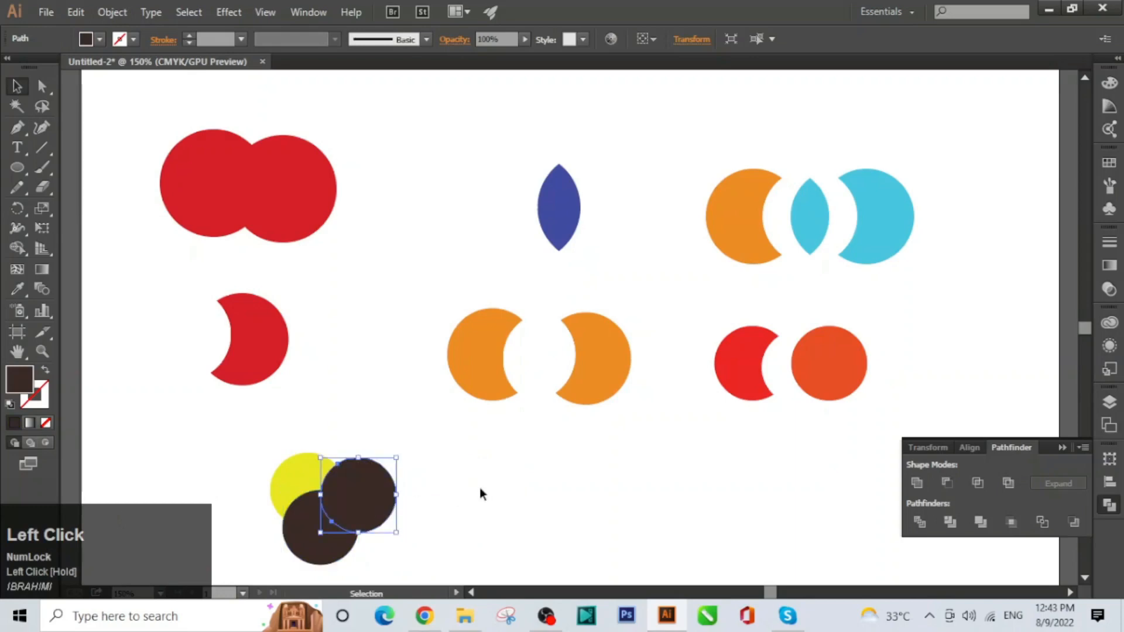
click(462, 490)
drag(261, 490, 460, 586)
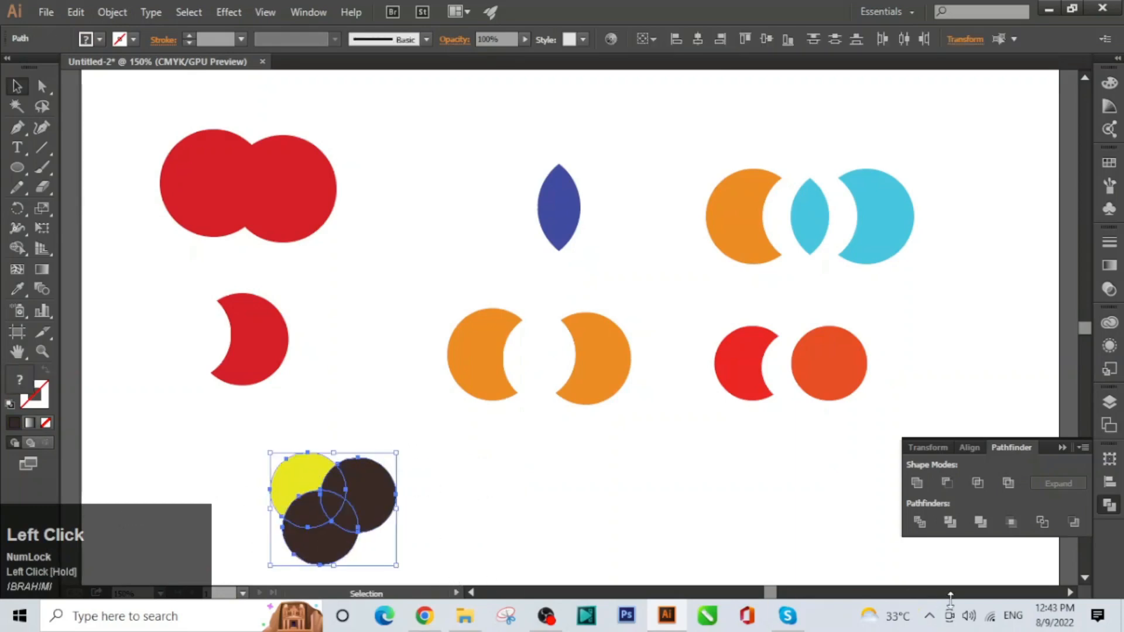
click(981, 522)
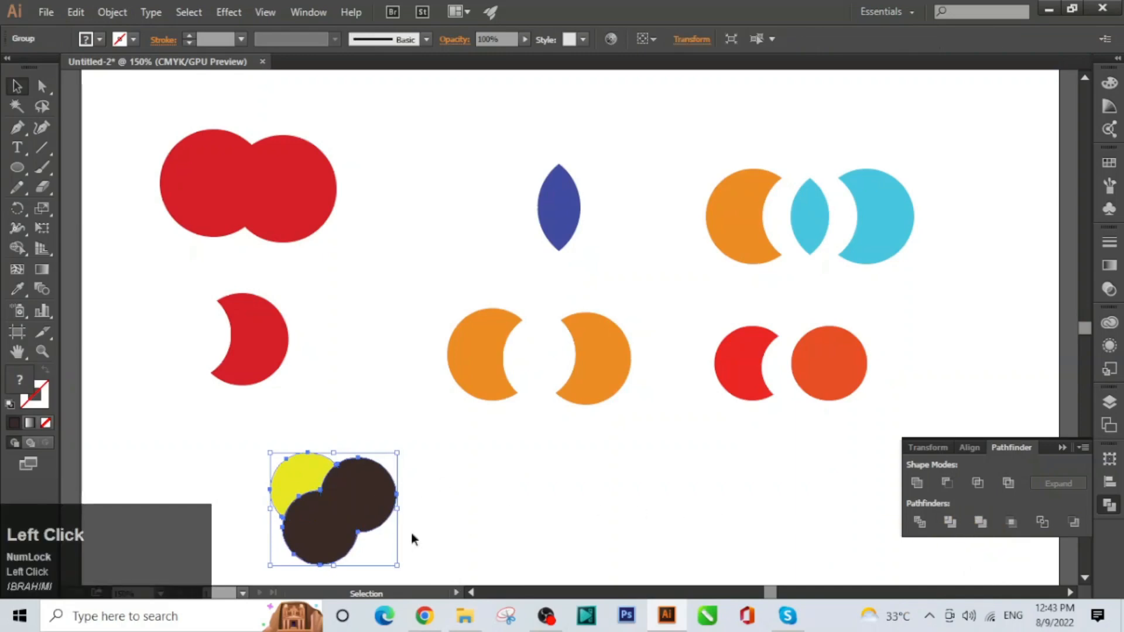
- Ungroup the merged shape and move the joined dark brown piece away from the yellow crescent
right_click(374, 495)
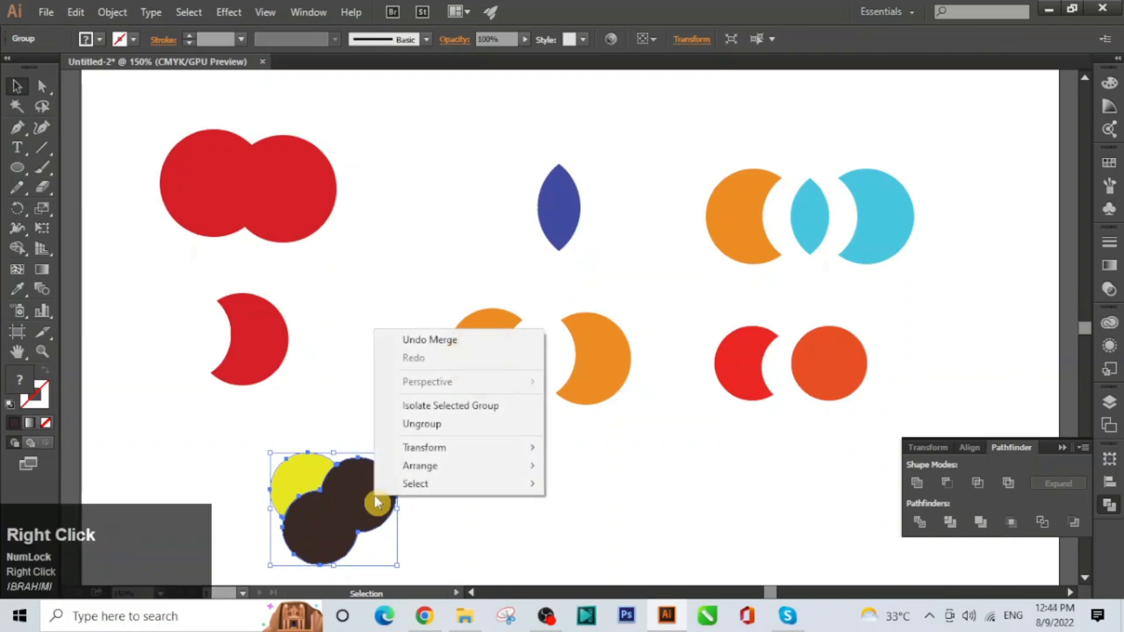
click(423, 430)
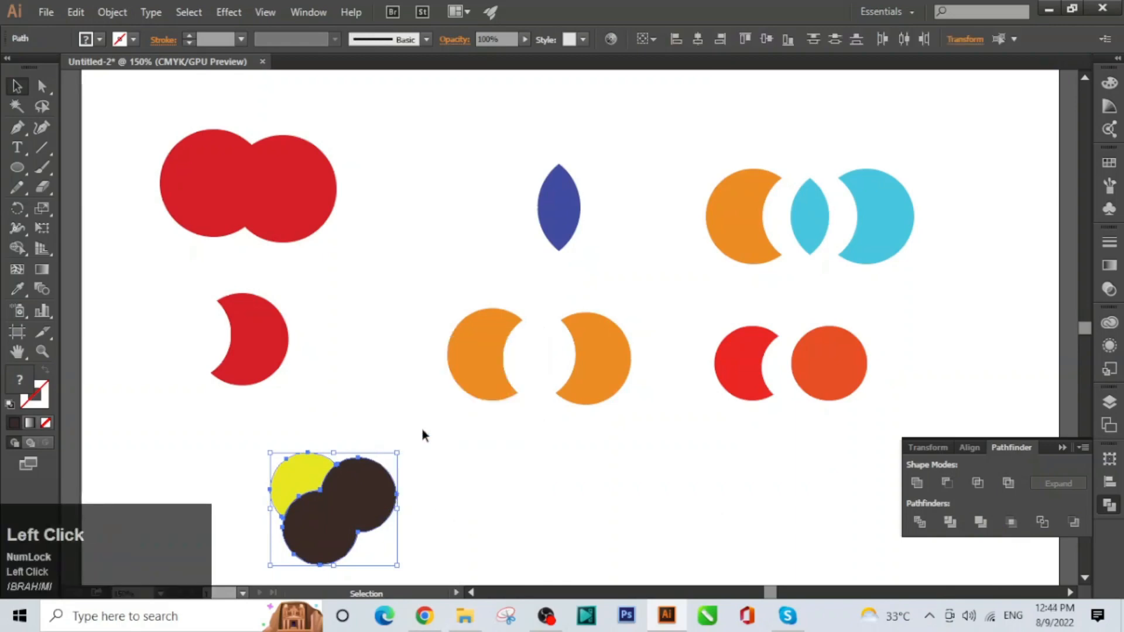
click(449, 469)
drag(381, 499, 398, 509)
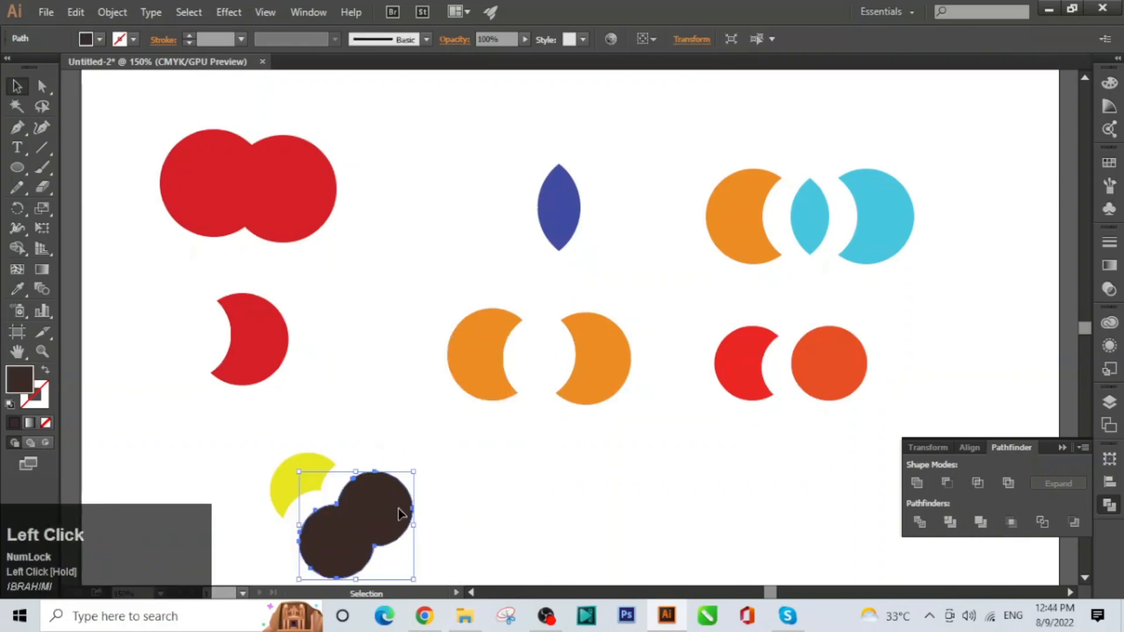
click(423, 500)
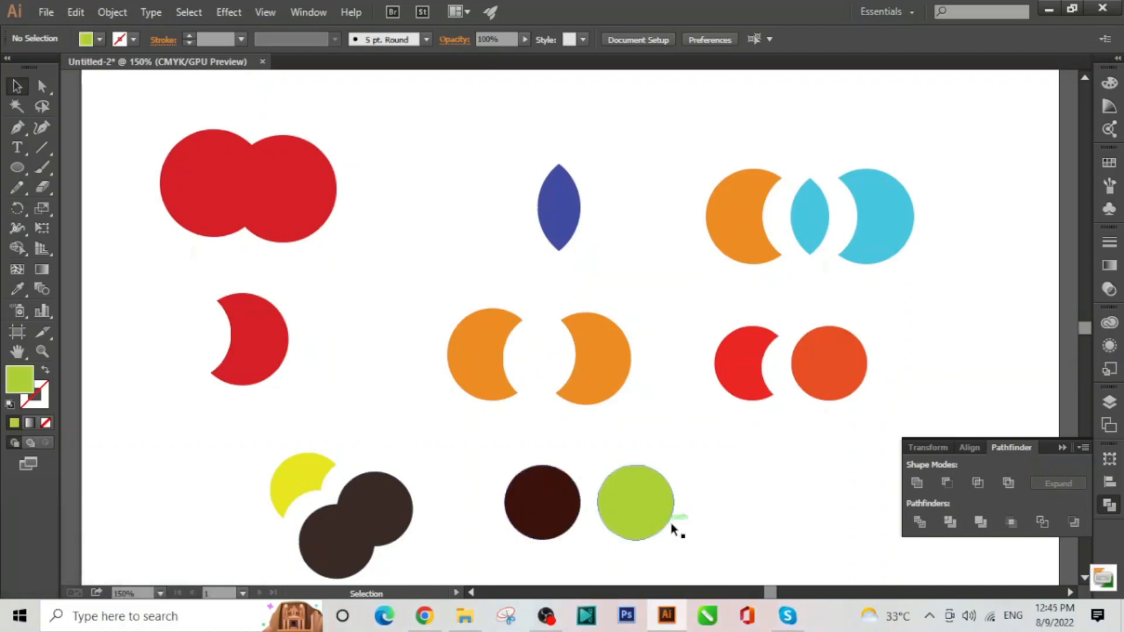
- Move the lime green circle to partly overlap the dark maroon one and apply Crop to both
drag(655, 513, 606, 510)
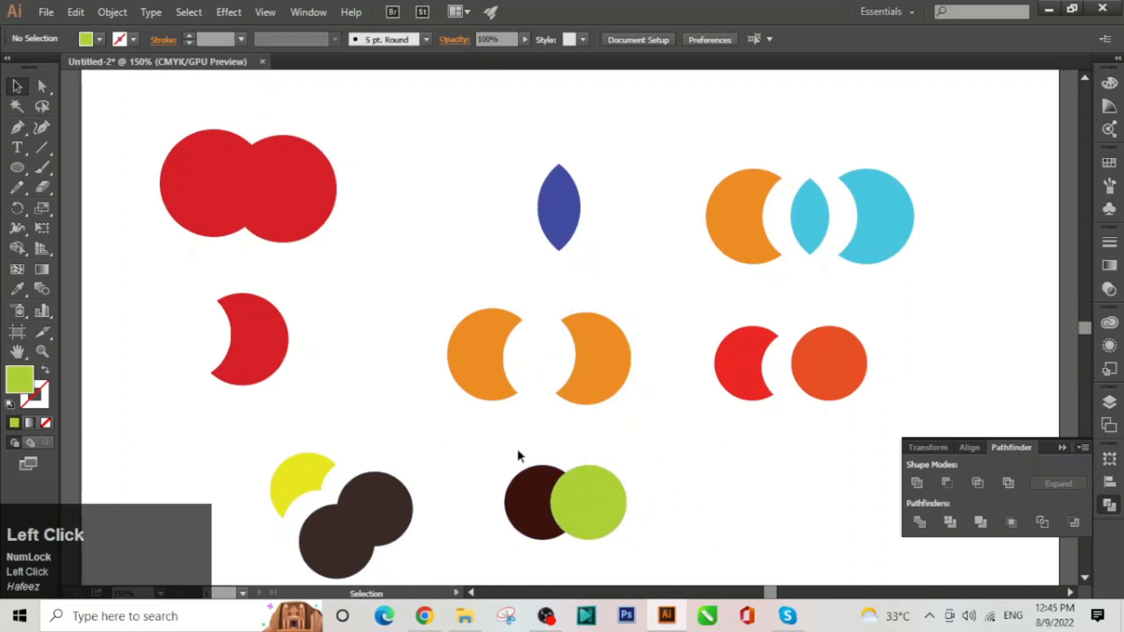
drag(490, 443, 689, 561)
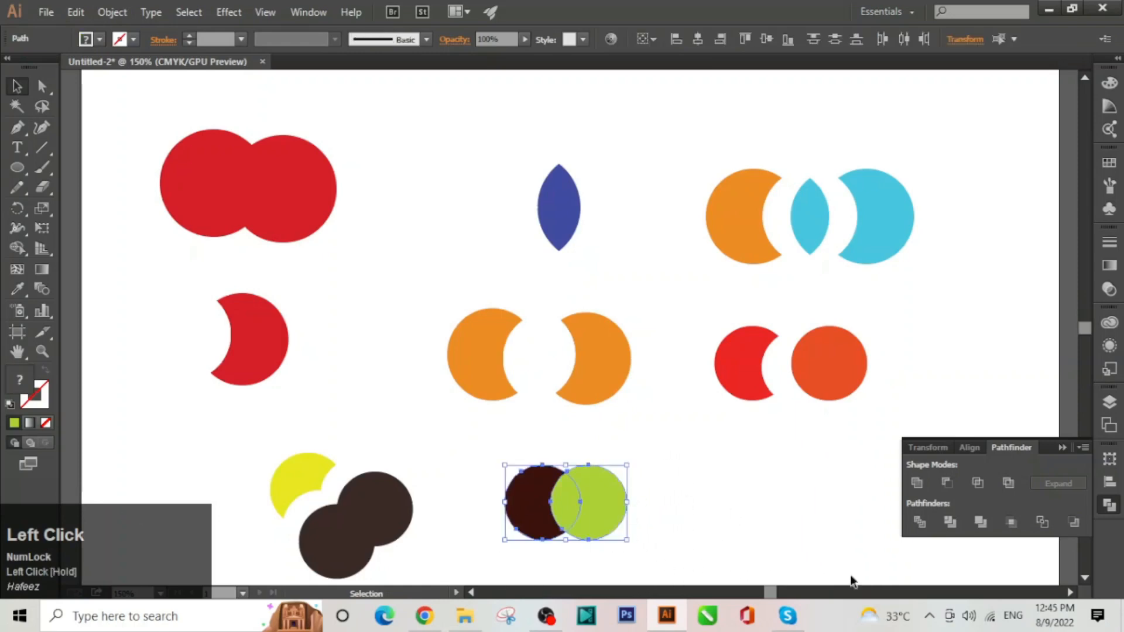
click(1012, 526)
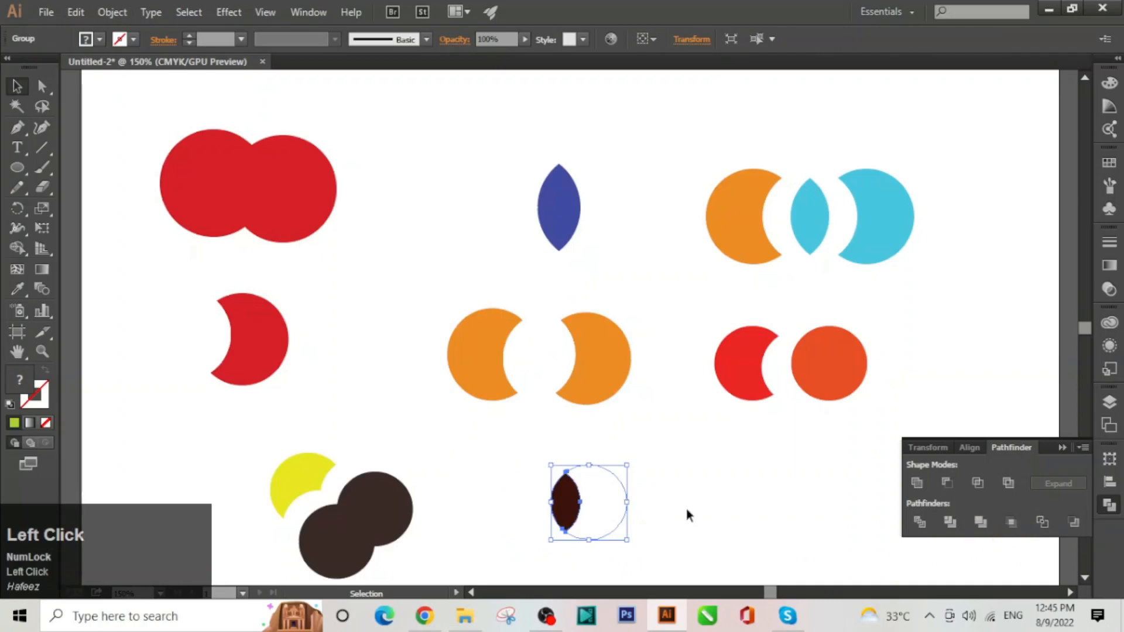
click(686, 508)
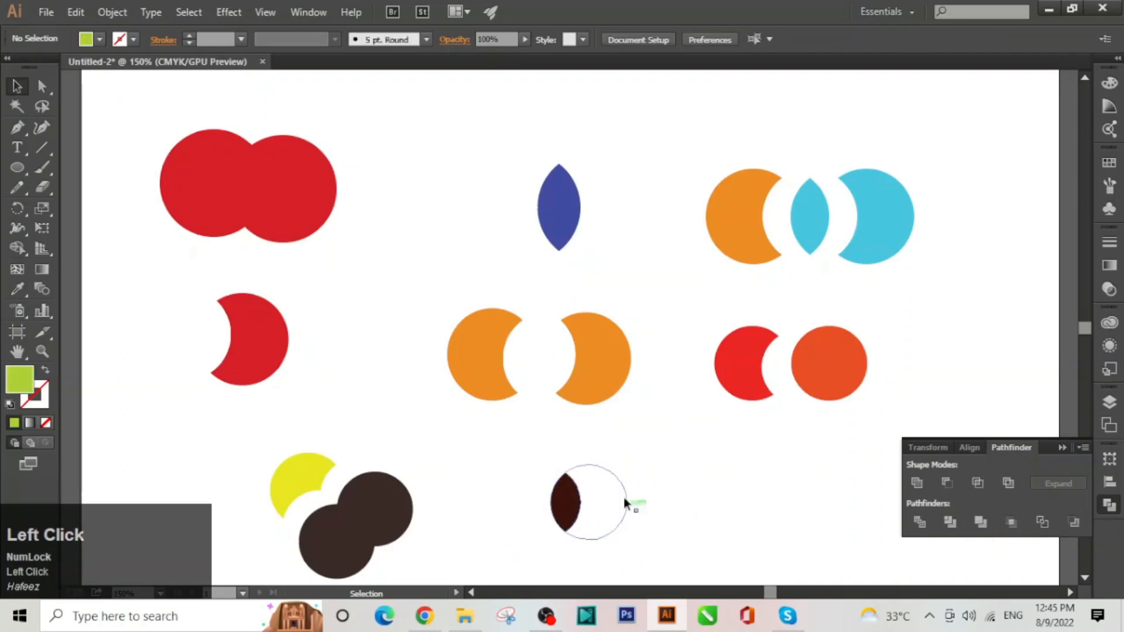
key(ctrl+space)
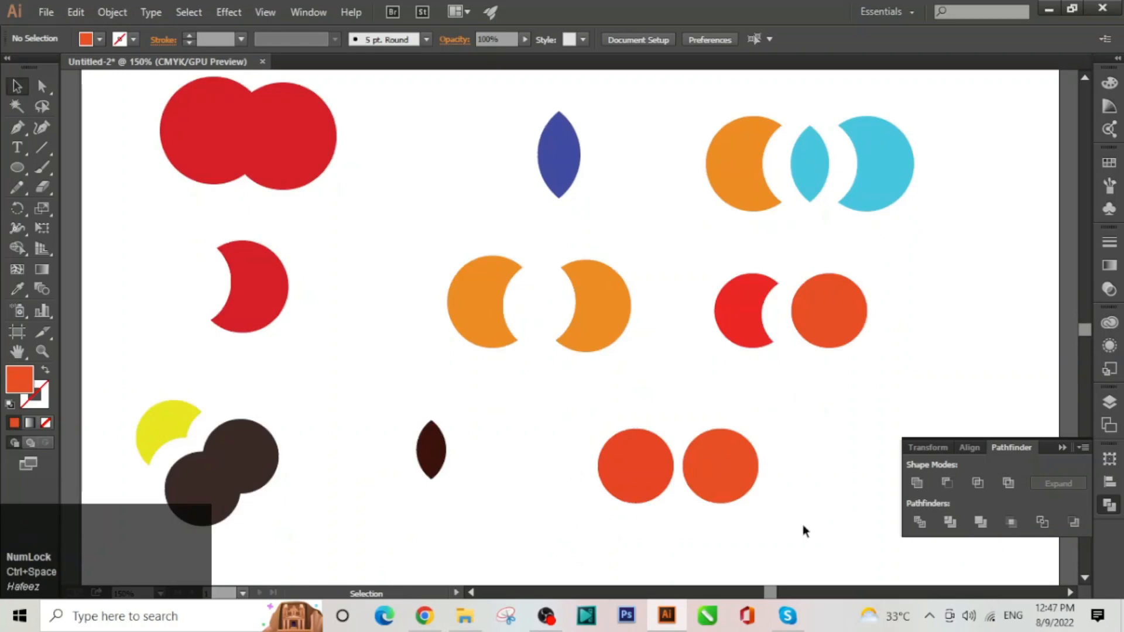
- Move one orange-red circle to partly overlap its neighbour in the lowest row and convert both to outlines with Outline
click(748, 482)
drag(748, 483, 714, 496)
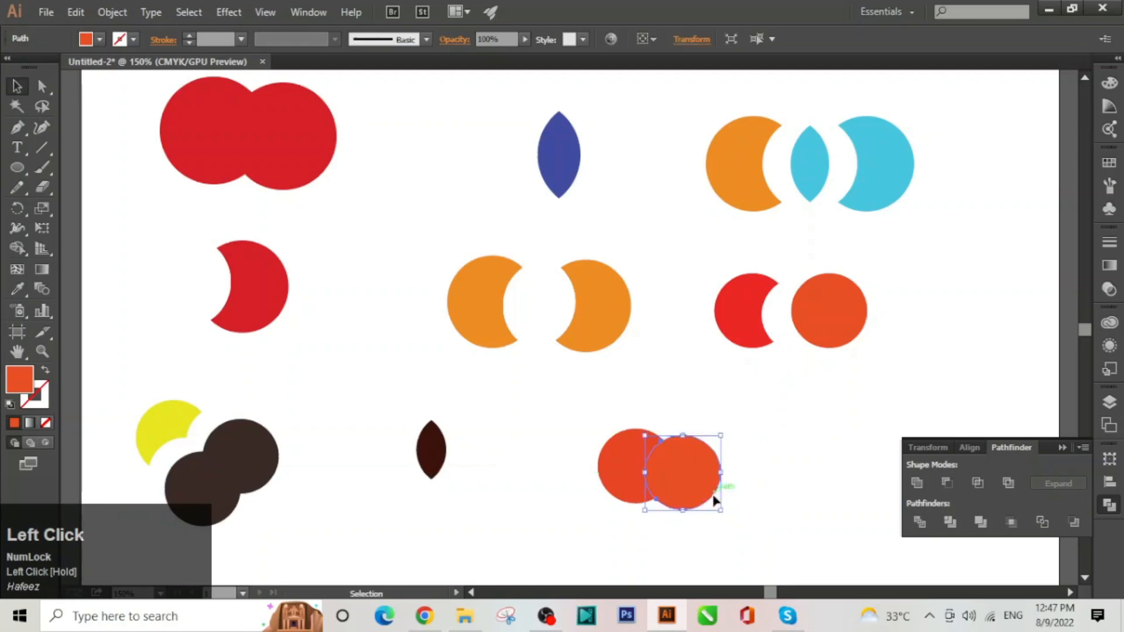
drag(583, 413, 795, 533)
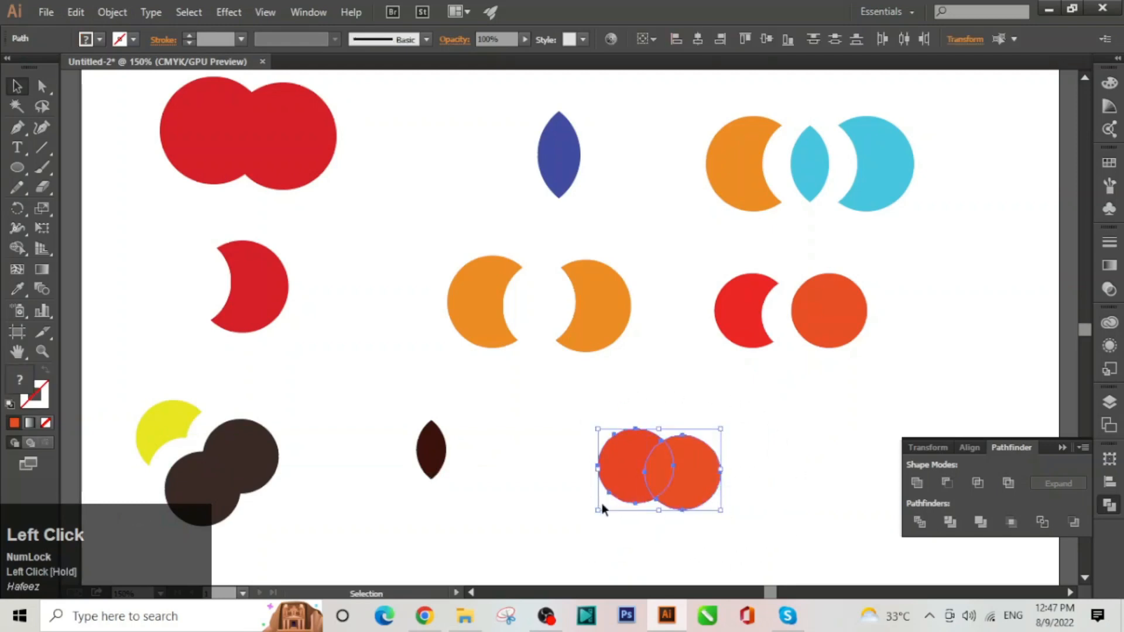
click(1039, 525)
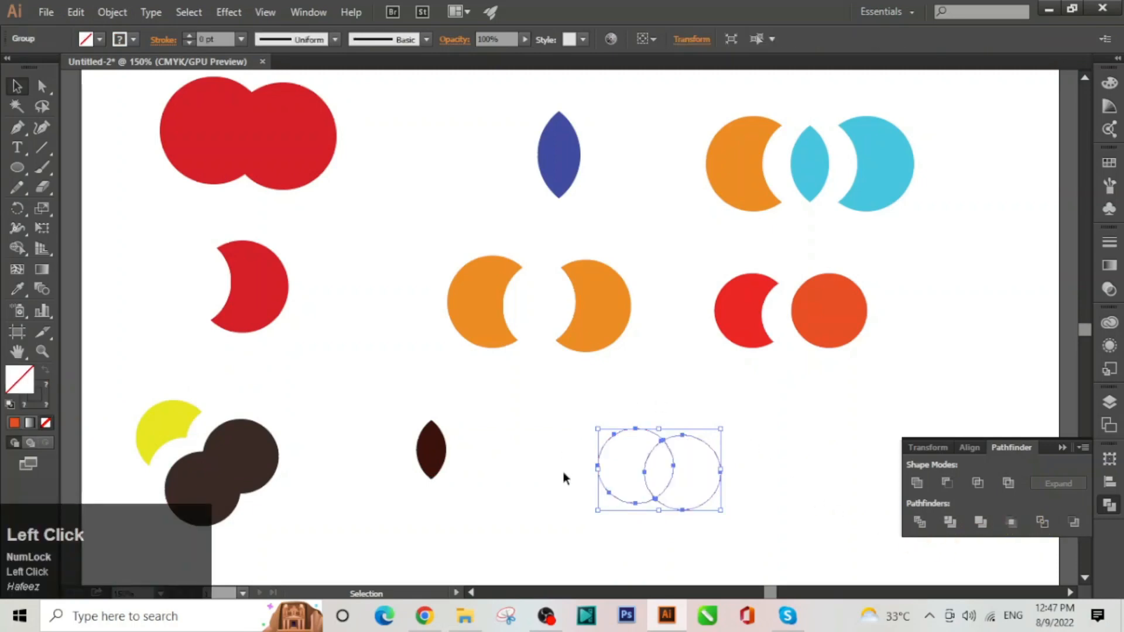
click(782, 487)
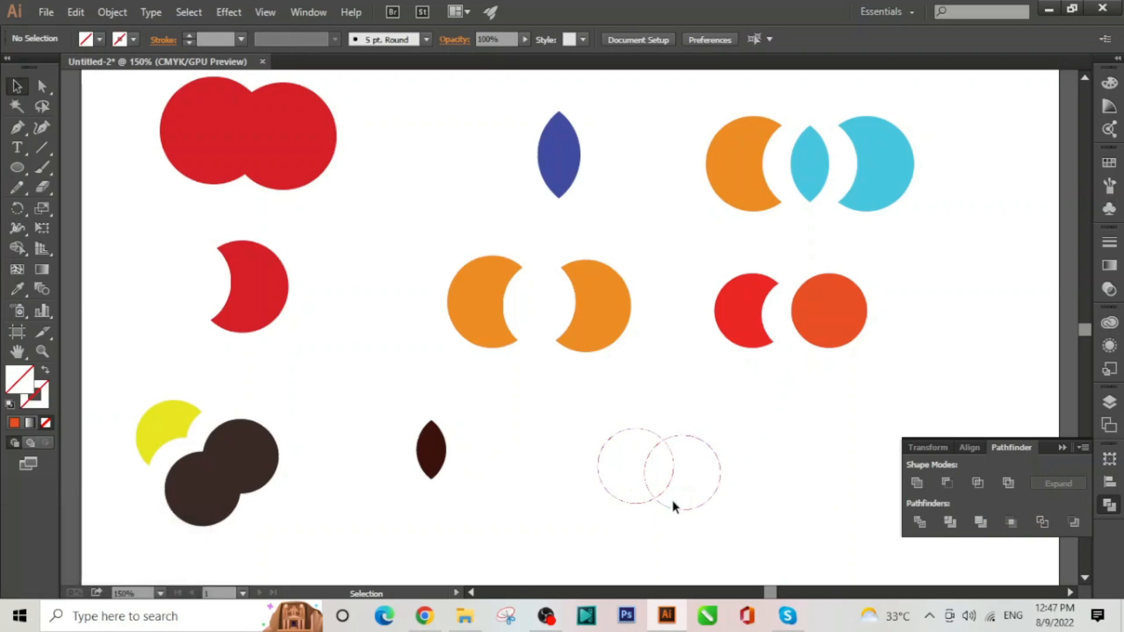
- Give the outlined circles the default black 1 pt stroke and no fill
drag(566, 413, 753, 533)
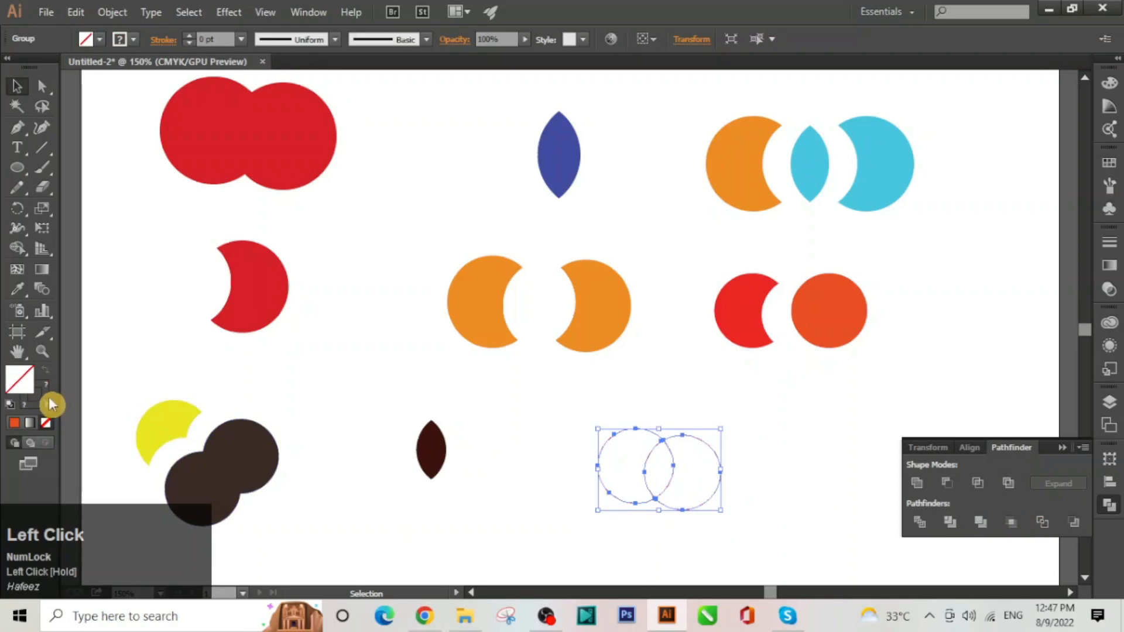
click(11, 412)
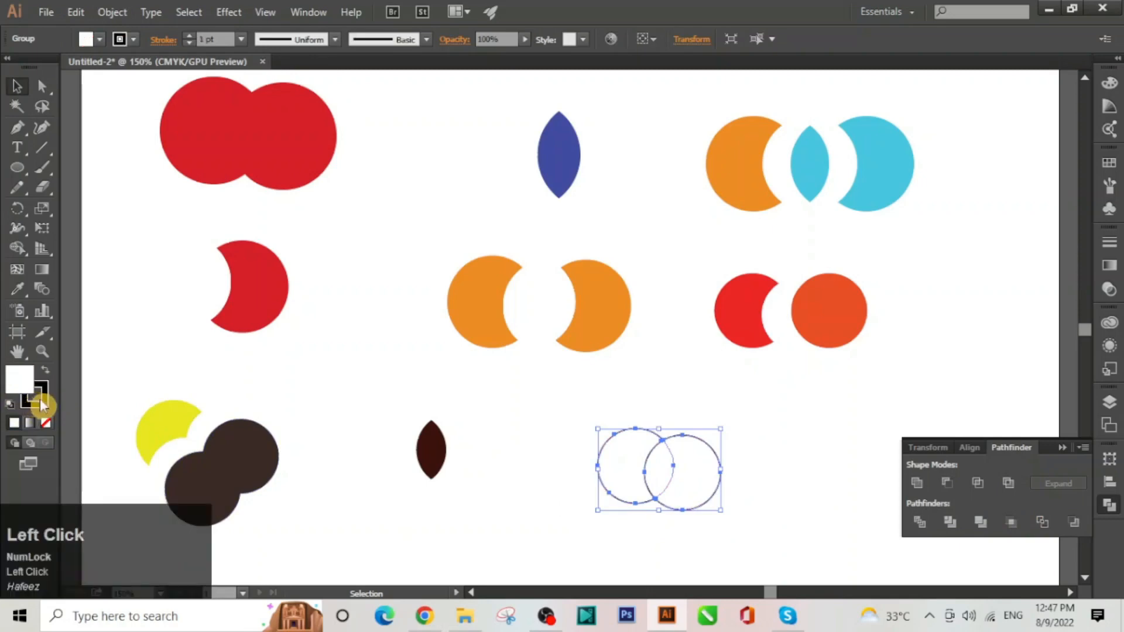
click(47, 424)
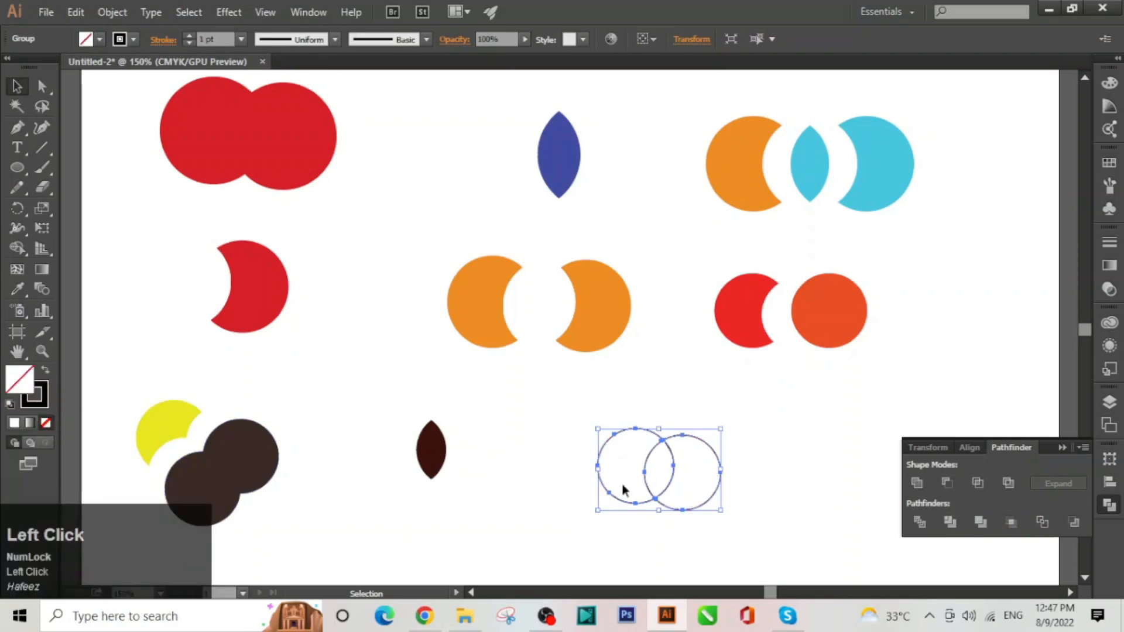
- Ungroup the outlined circles and pull the outer arcs and one inner arc apart into separate segments
click(810, 468)
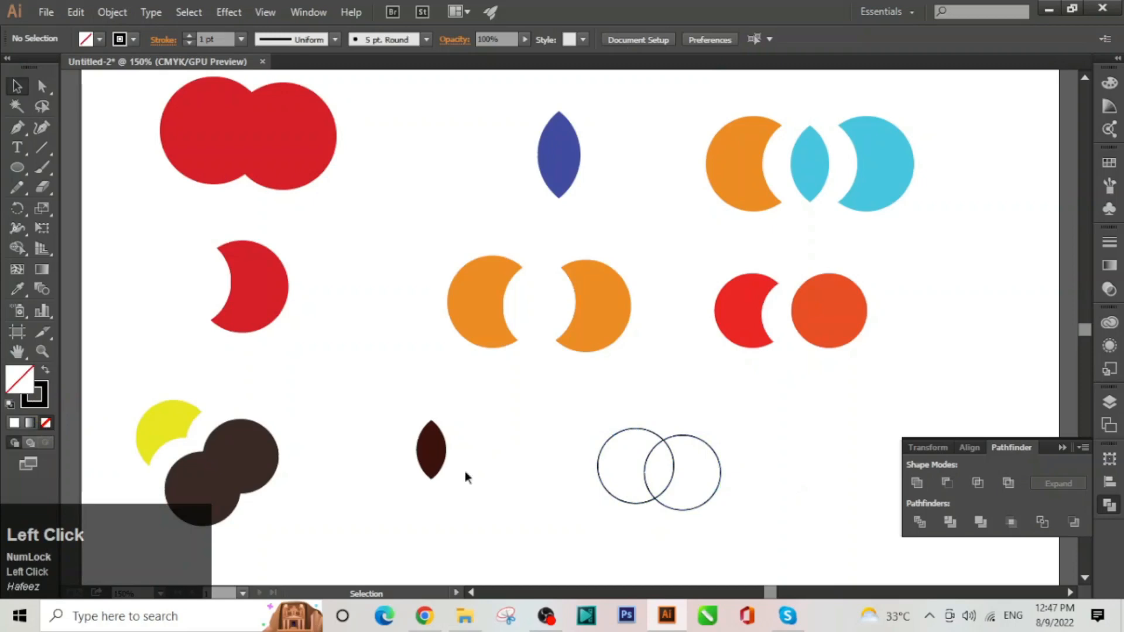
click(48, 383)
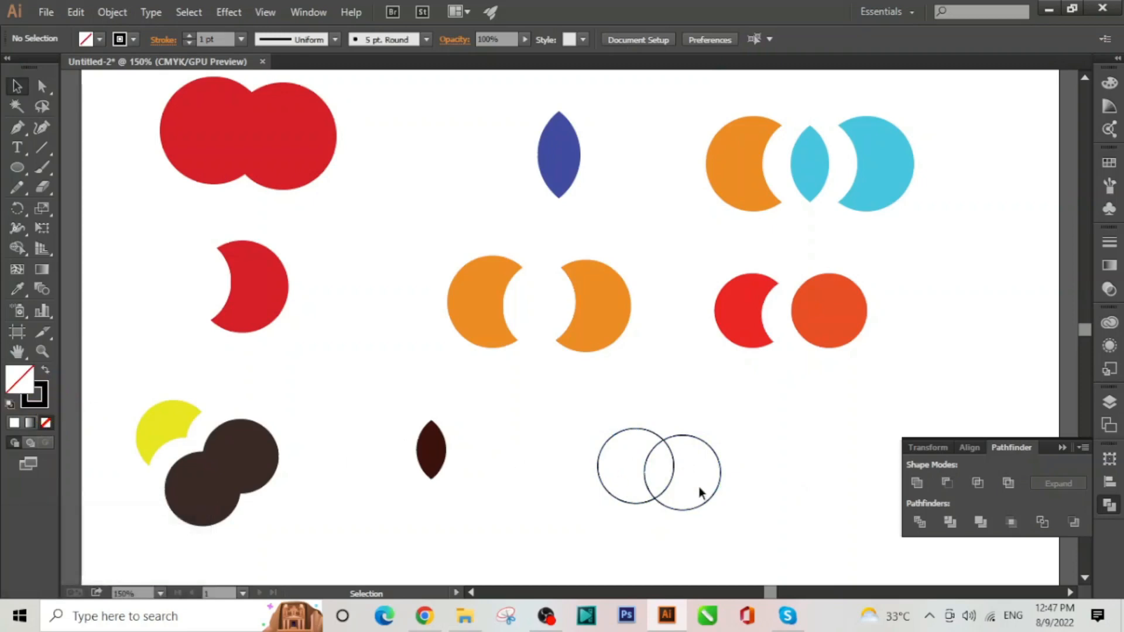
key(ctrl+space)
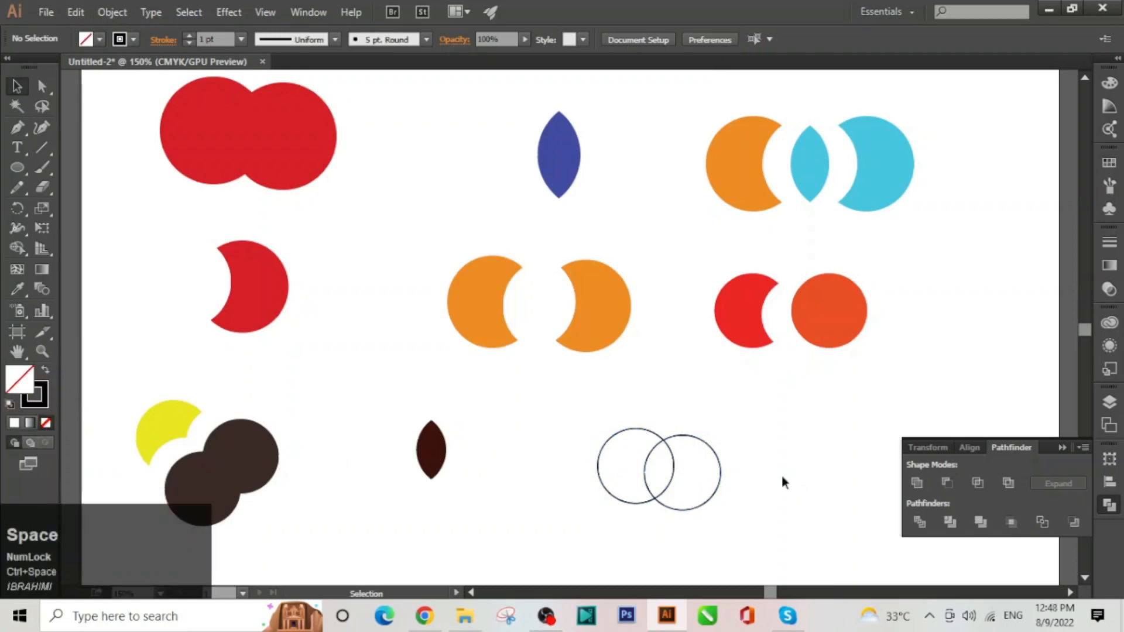
drag(572, 409, 745, 542)
right_click(695, 499)
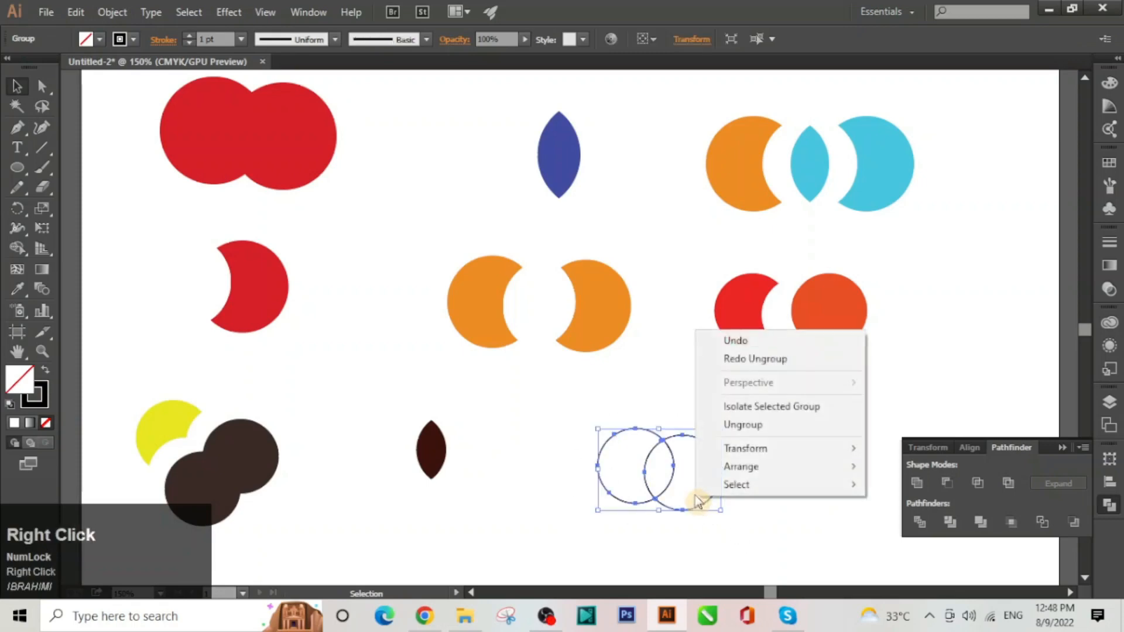
click(743, 432)
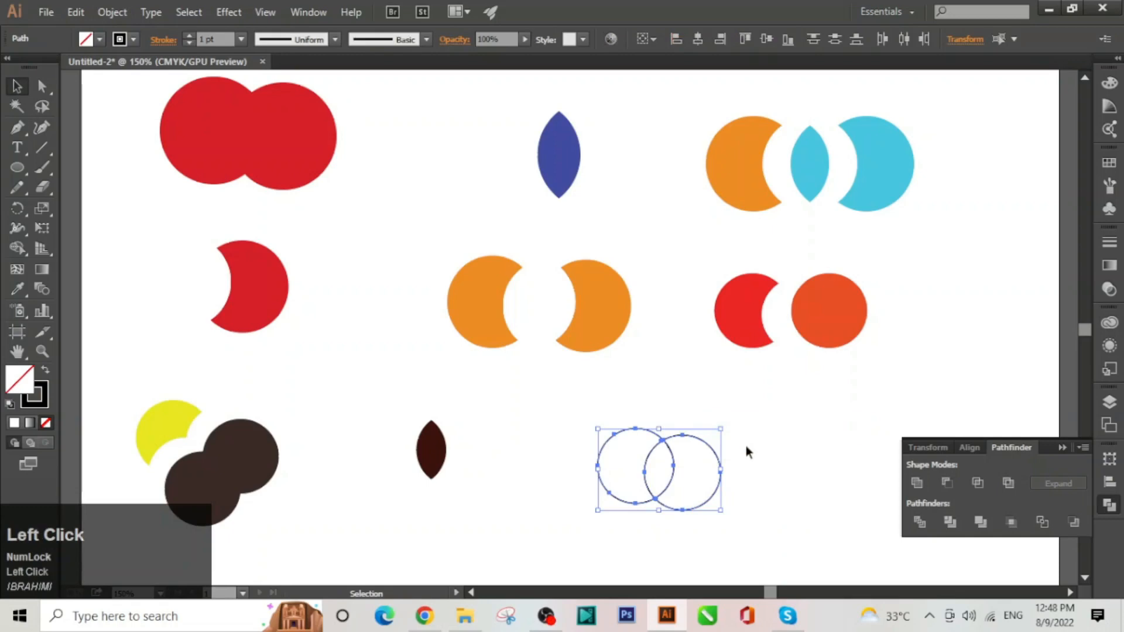
click(746, 445)
drag(719, 479, 751, 476)
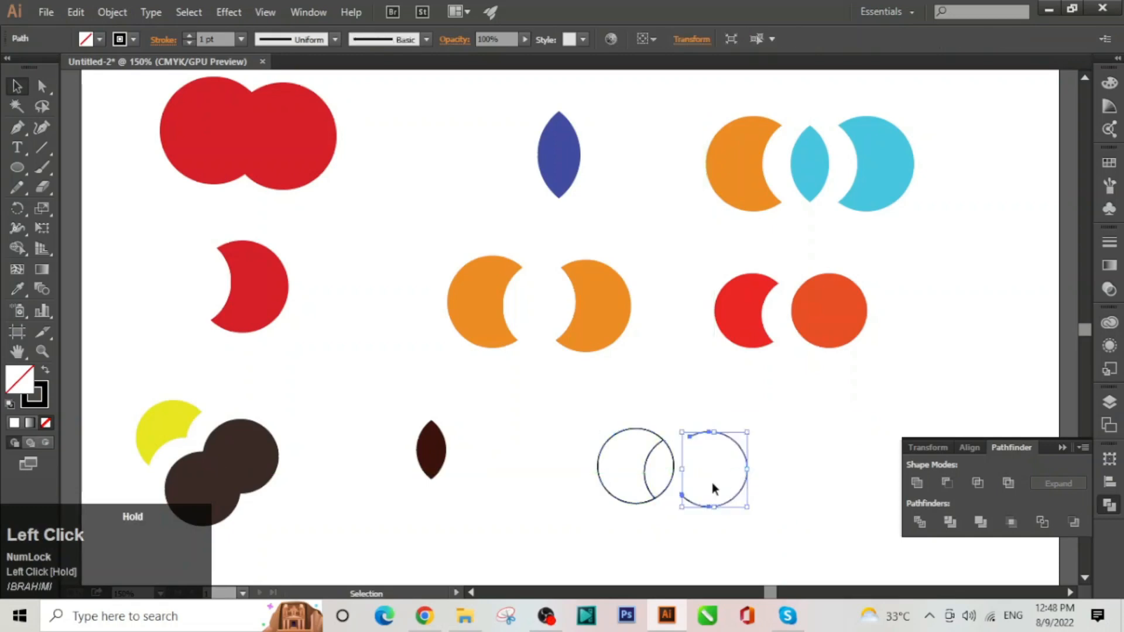
drag(598, 468, 569, 465)
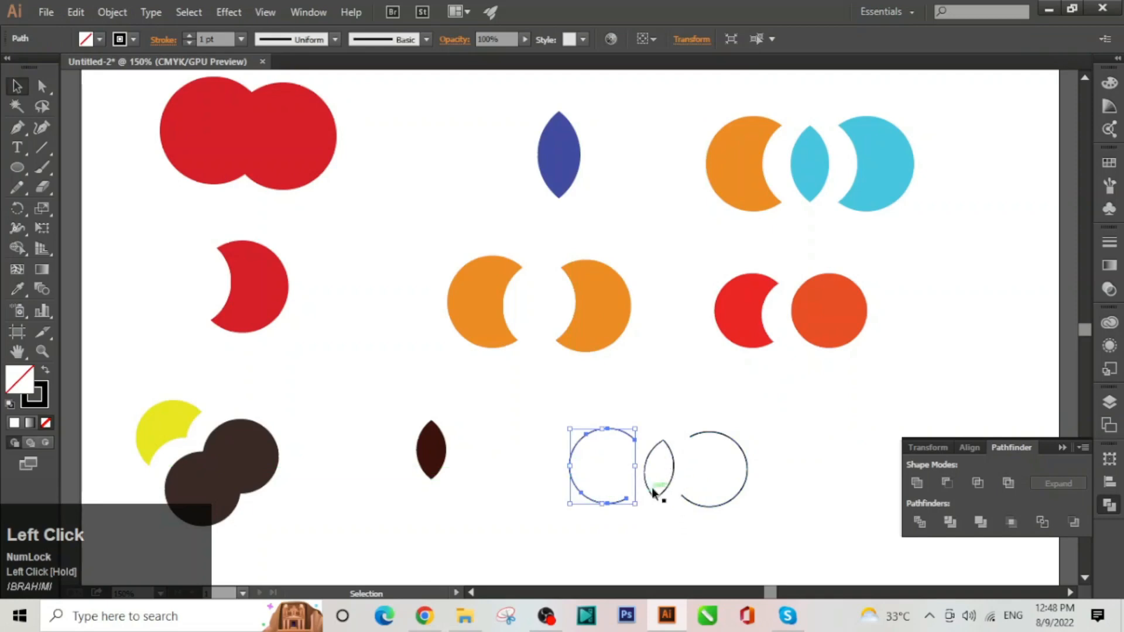
drag(672, 481, 640, 474)
click(665, 531)
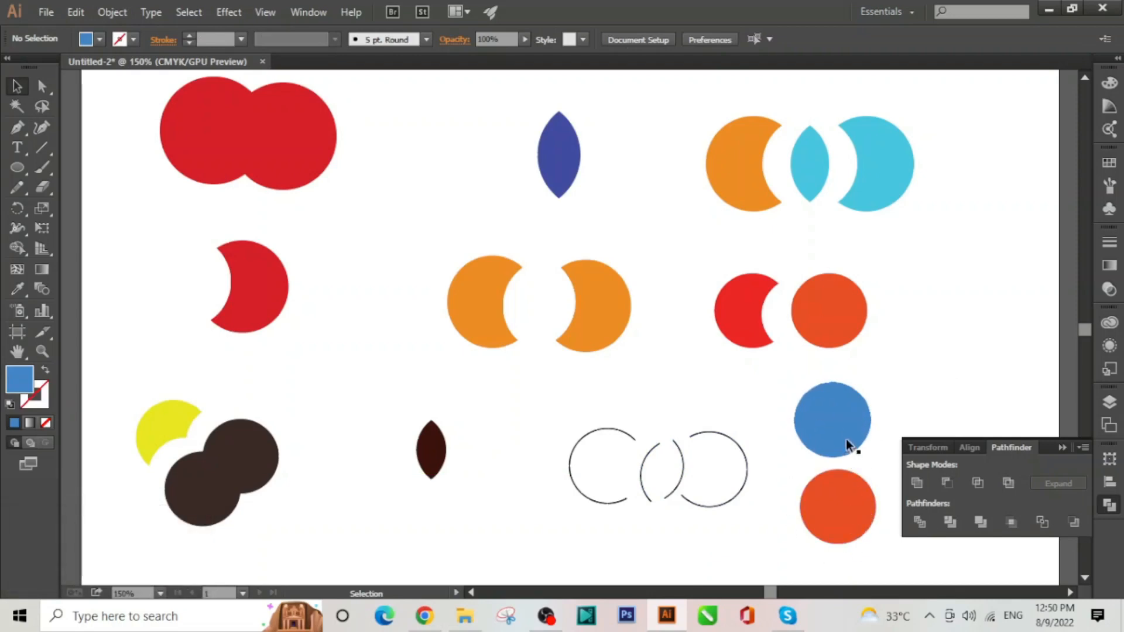
- Move the blue circle down to partly overlap the orange-red one below it and apply Minus Back to both
drag(846, 445, 853, 487)
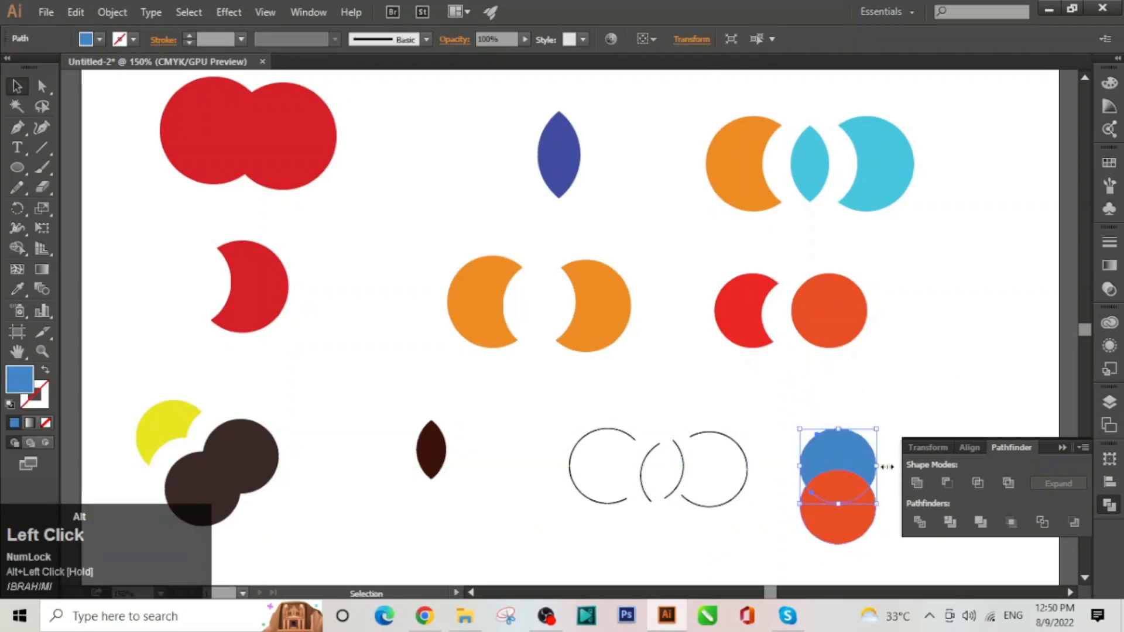
drag(775, 402, 892, 568)
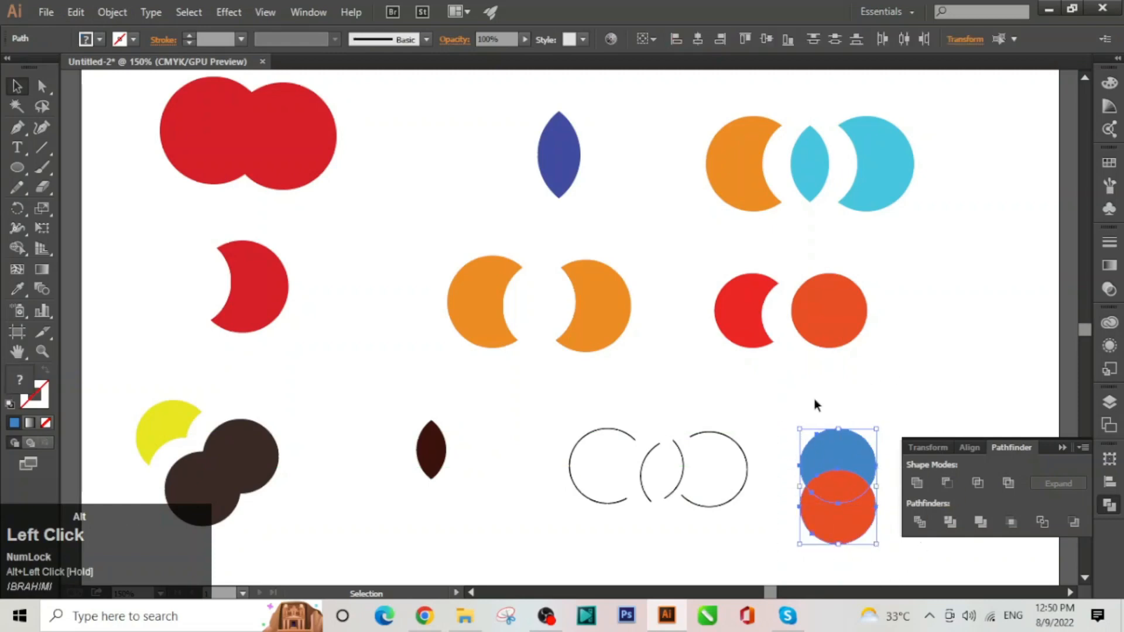
click(1076, 522)
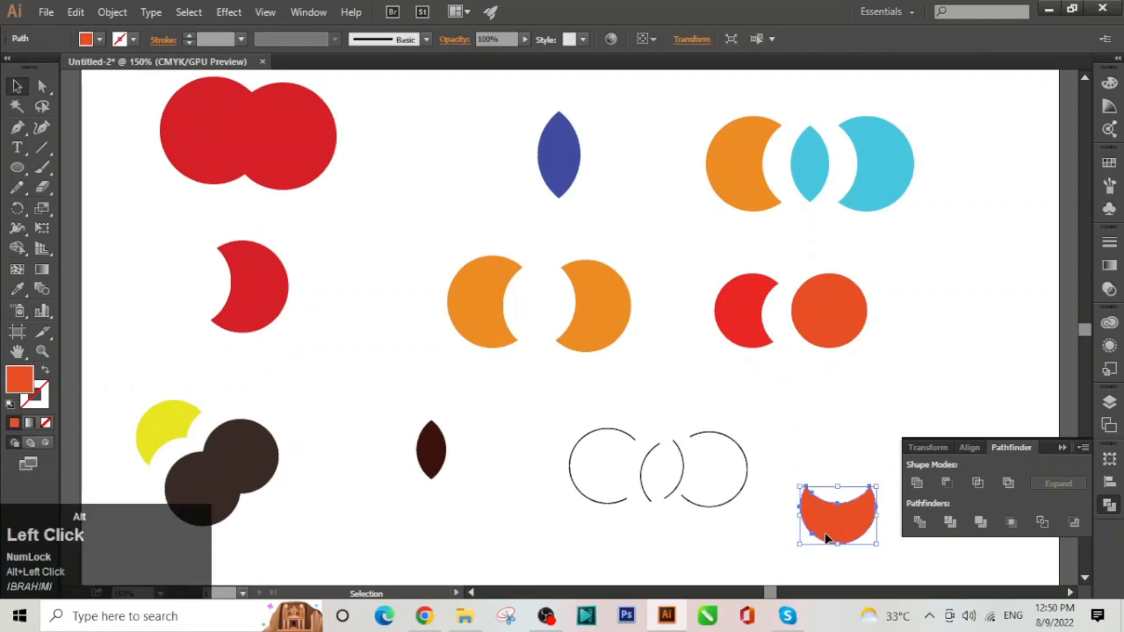
click(907, 384)
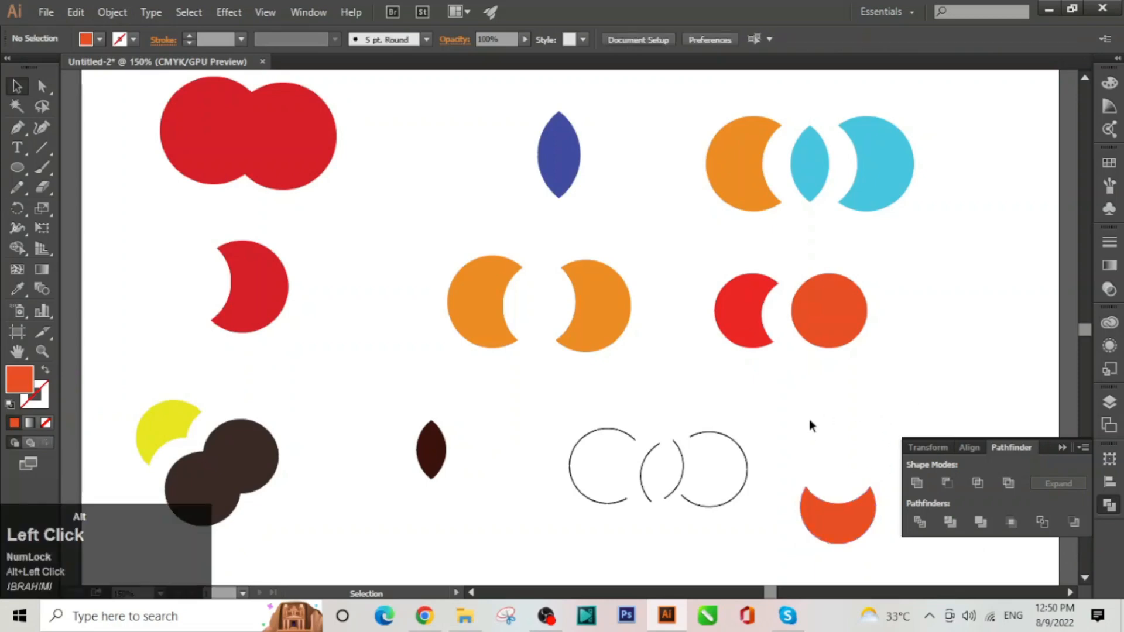
key(ctrl+alt+space)
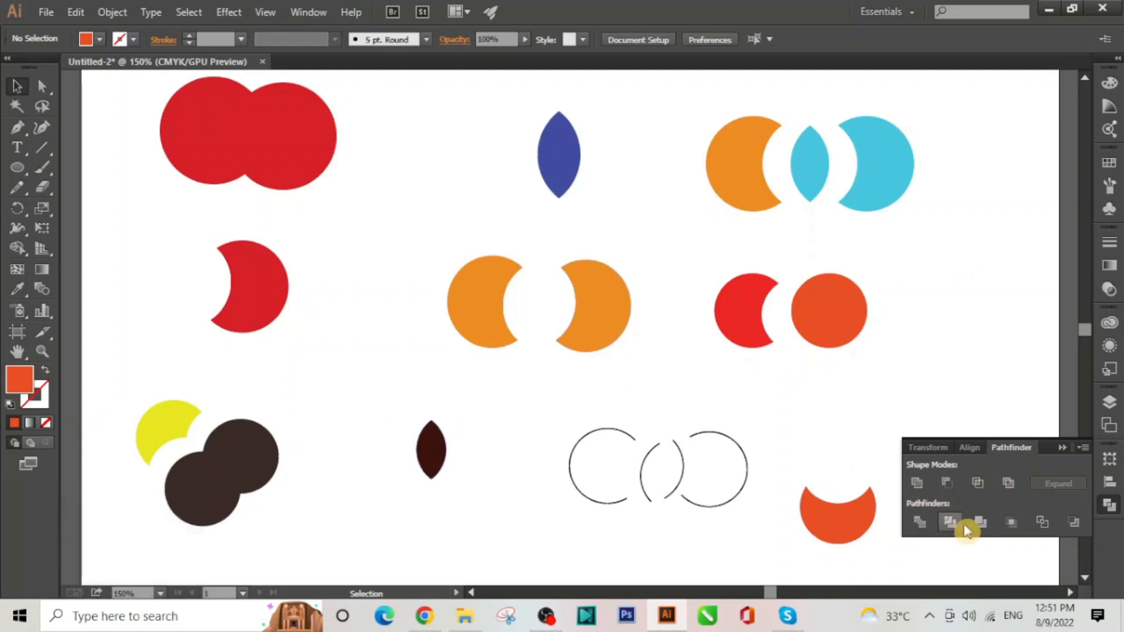
- Collapse the Pathfinder panel, show it again, and collapse it once more
click(1061, 448)
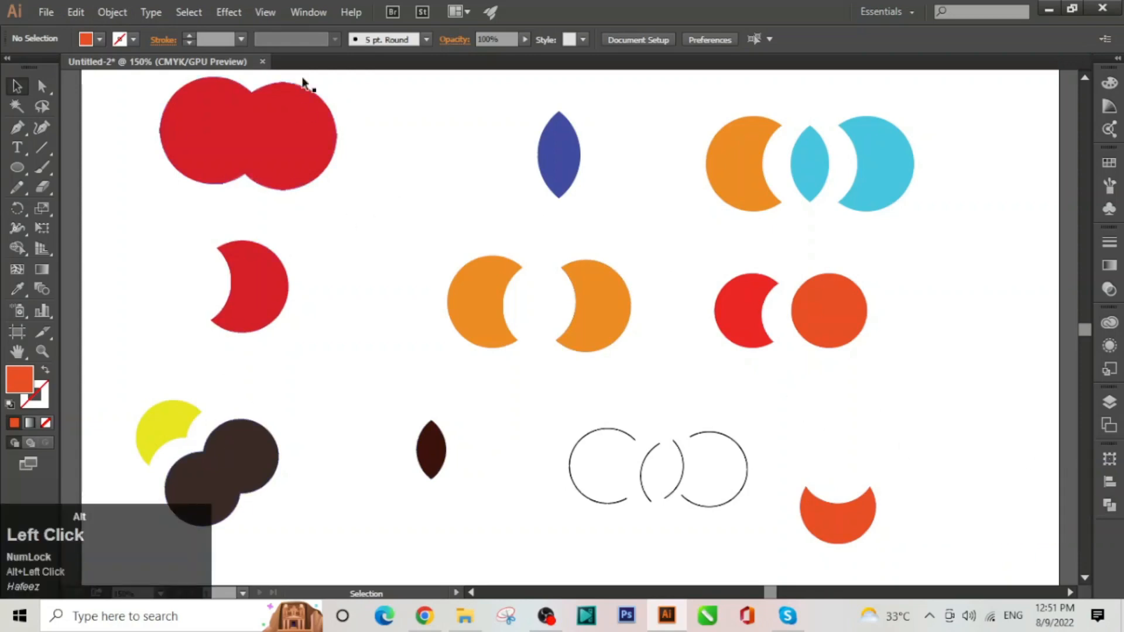
click(308, 21)
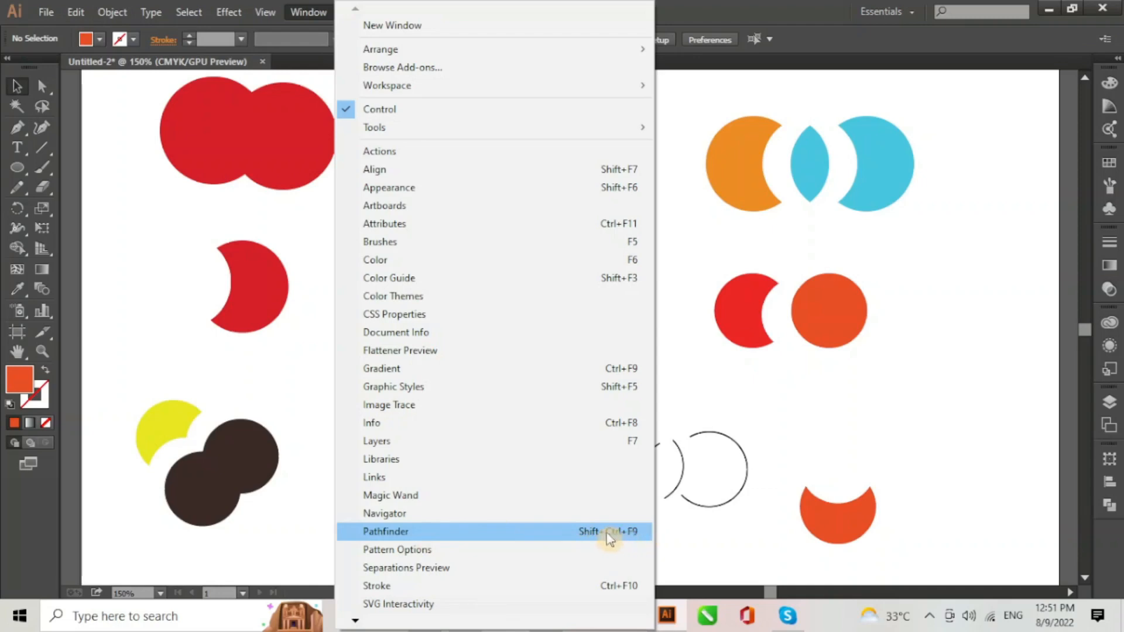
click(625, 536)
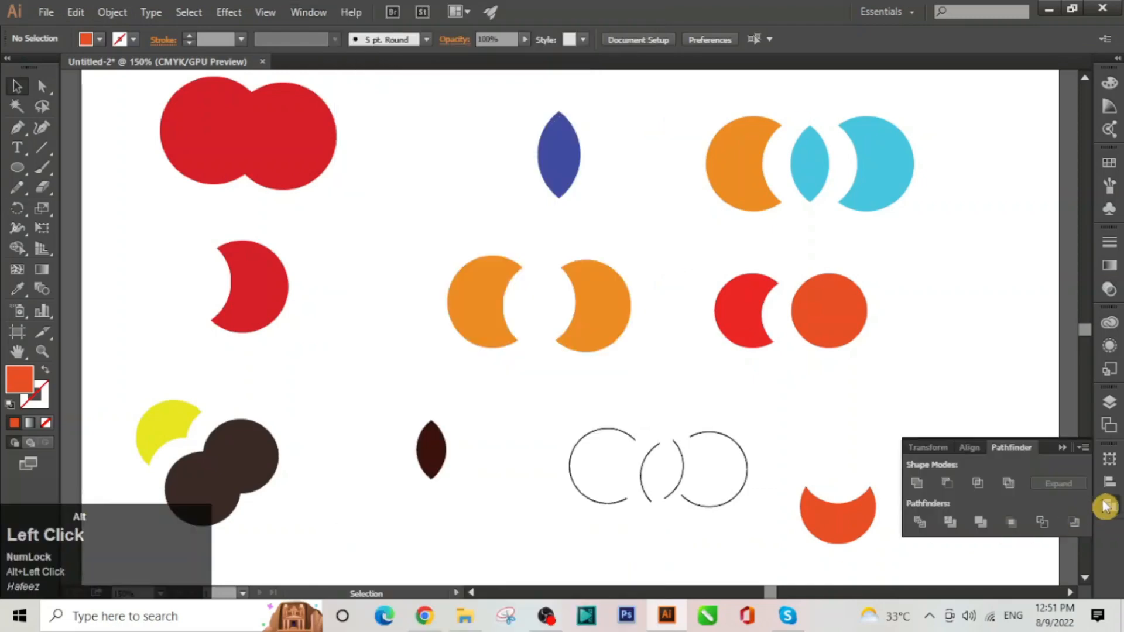
click(1062, 449)
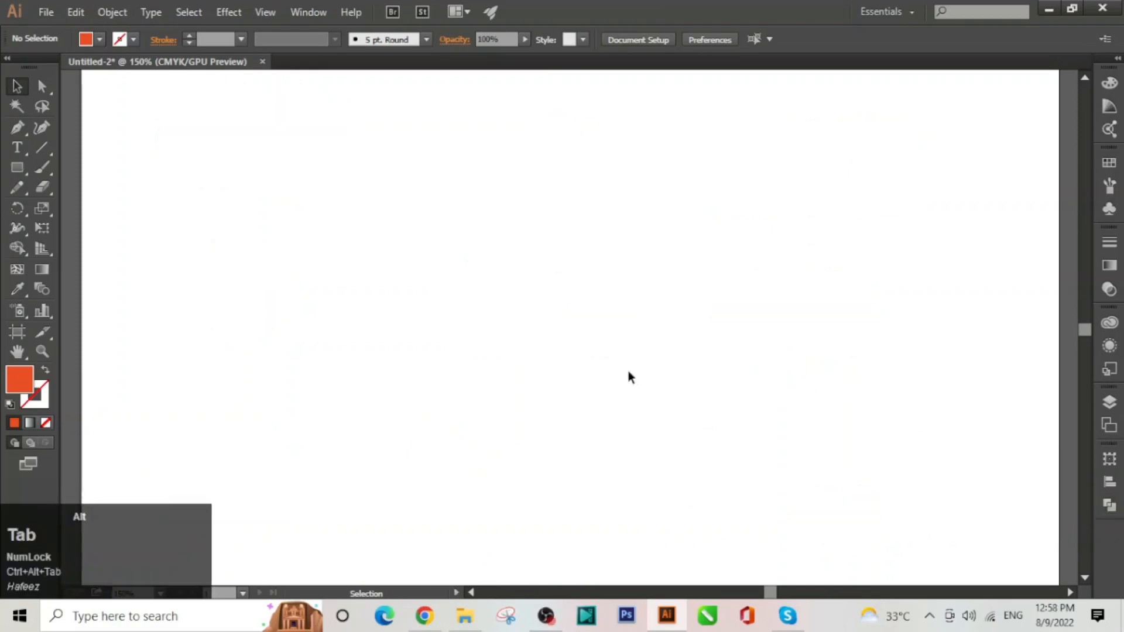
- Draw an upright orange-red rectangle near the middle of the empty artboard and slightly round all four corners
alt+click(18, 171)
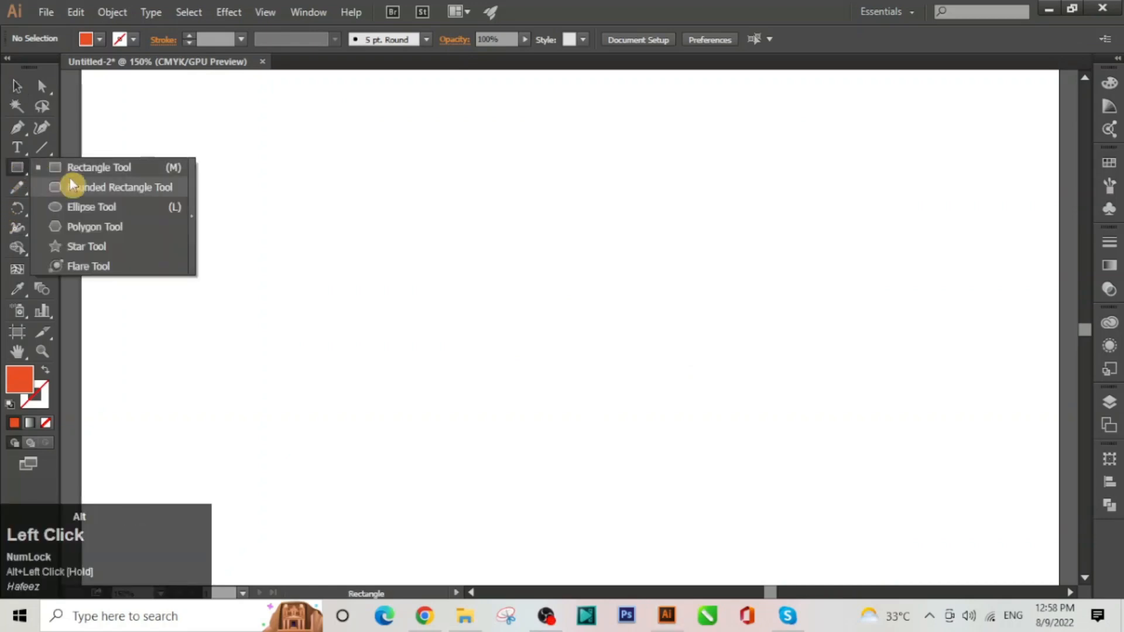
click(109, 170)
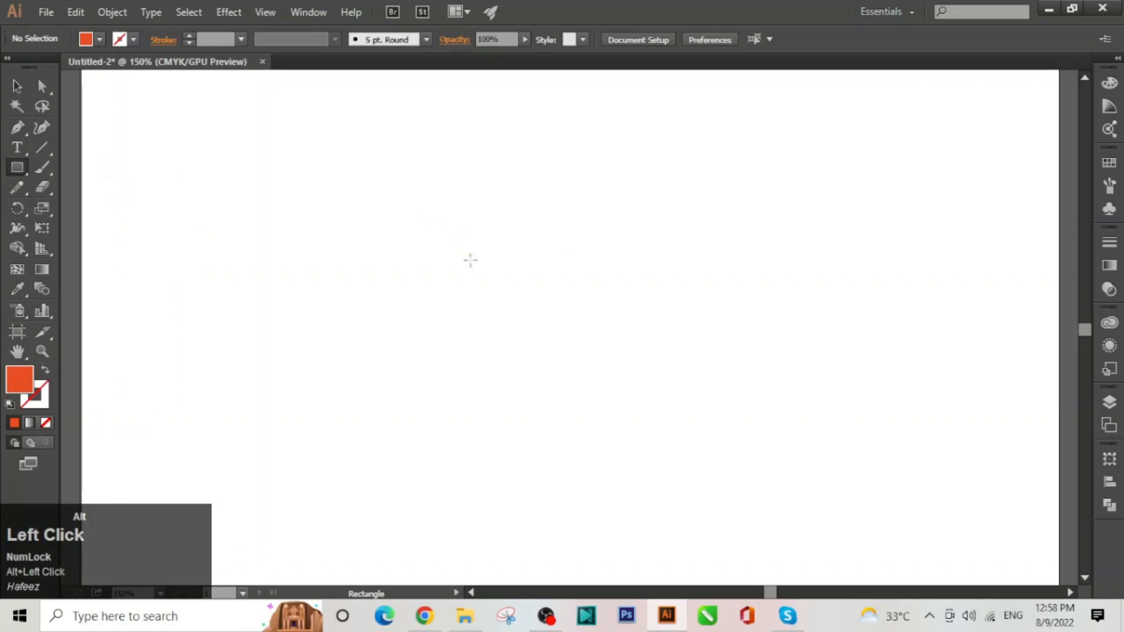
drag(470, 260, 616, 436)
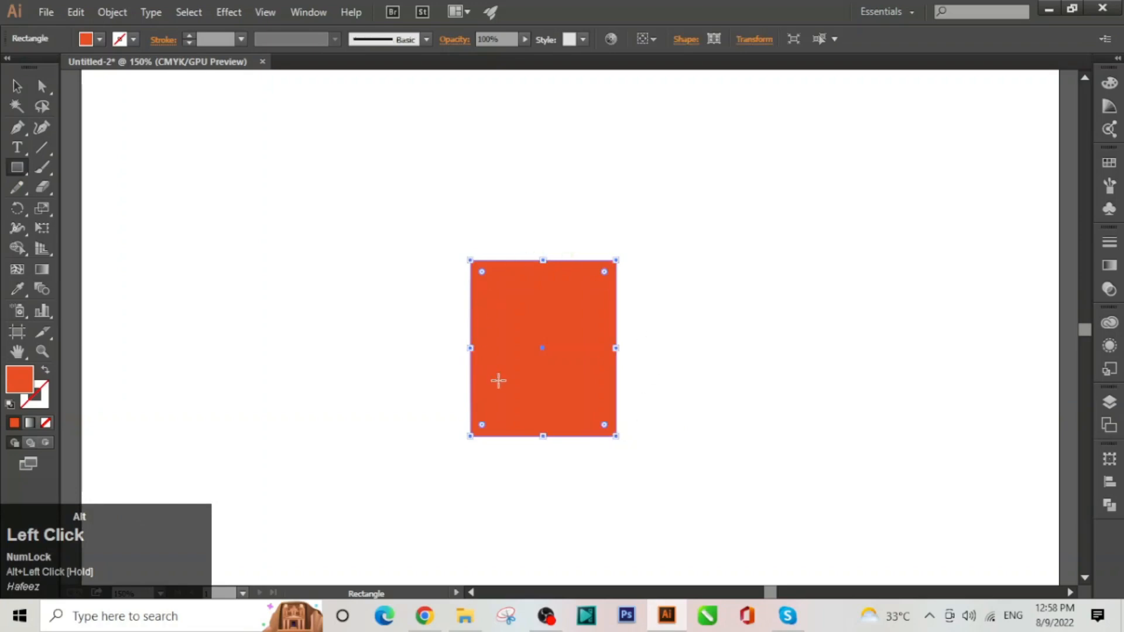
click(23, 386)
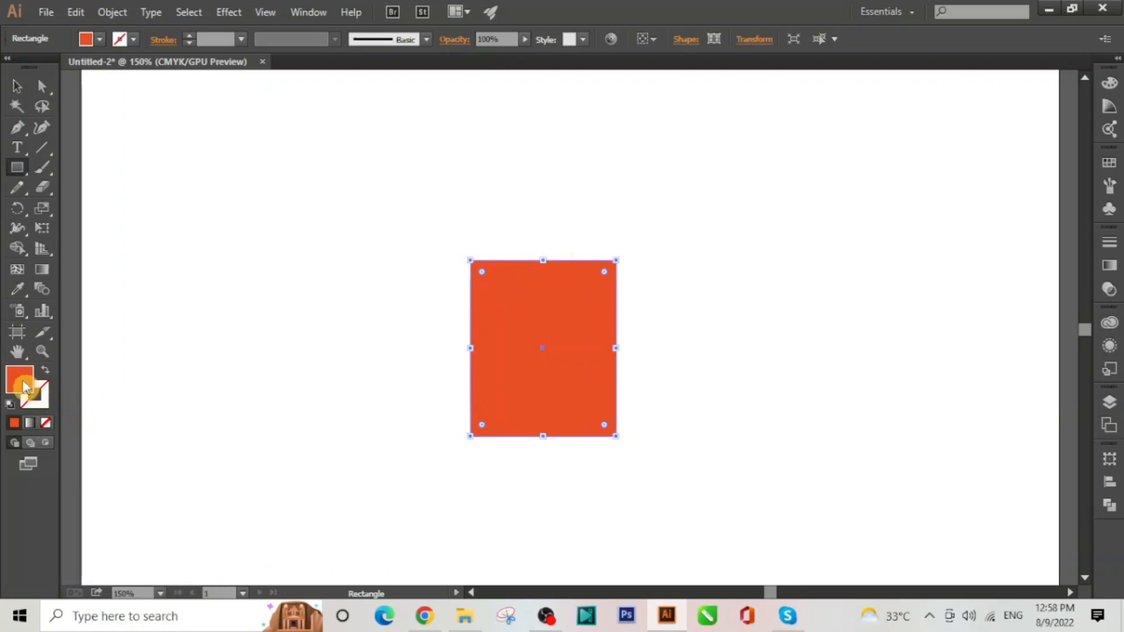
drag(482, 426, 489, 417)
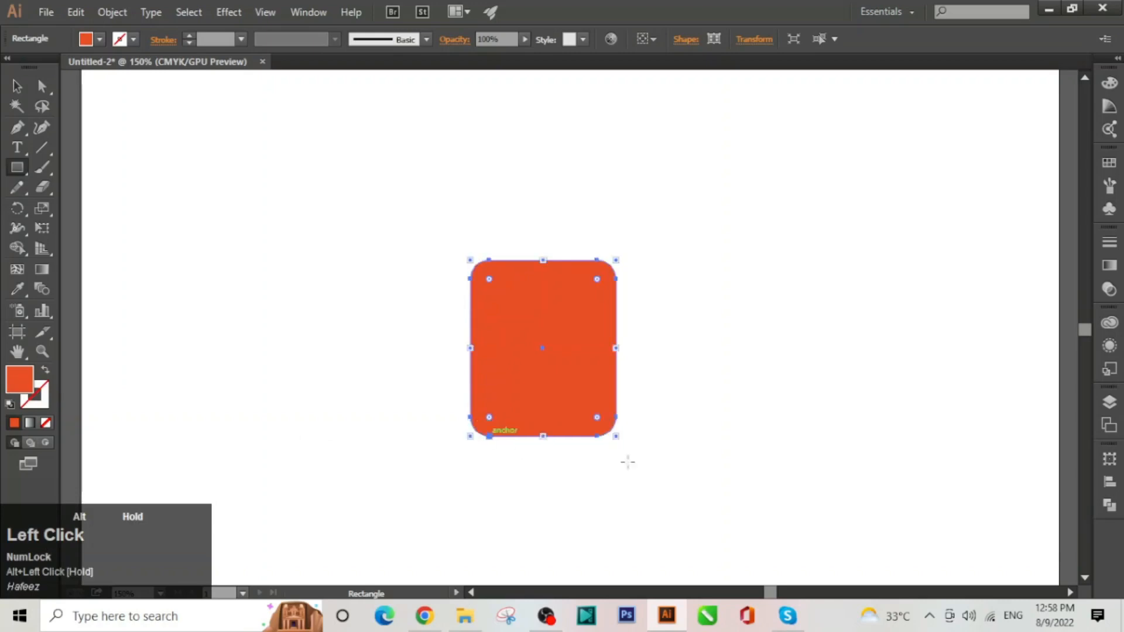
click(17, 86)
click(265, 234)
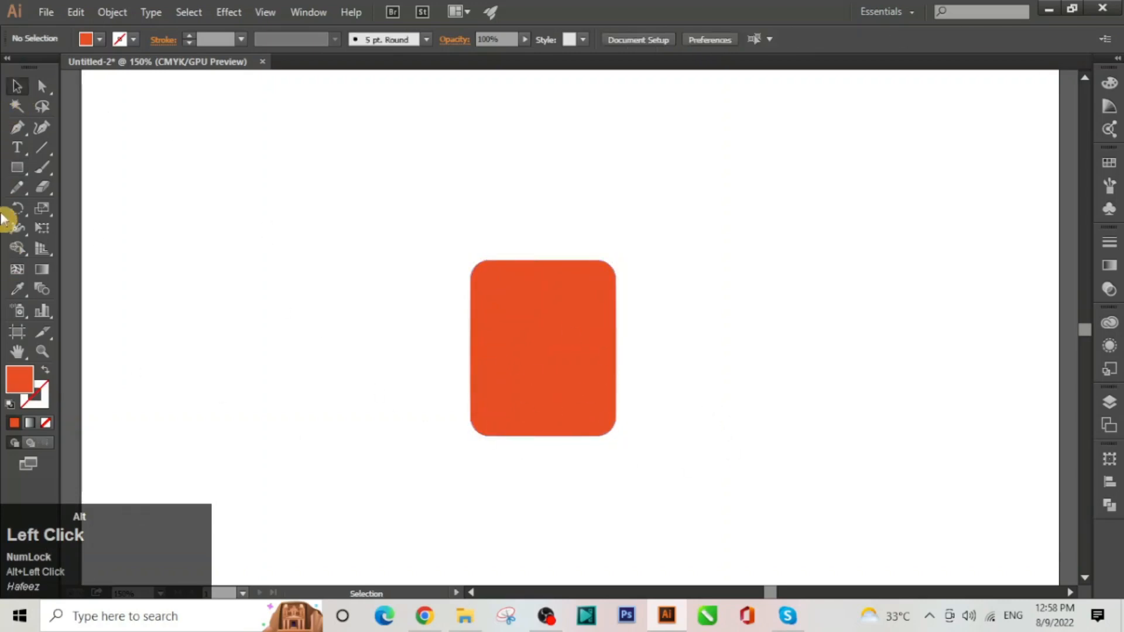
- Create a triangle beside the rounded rectangle as a polygon with a 92.82 pt radius and 3 sides
click(18, 175)
drag(21, 181, 97, 232)
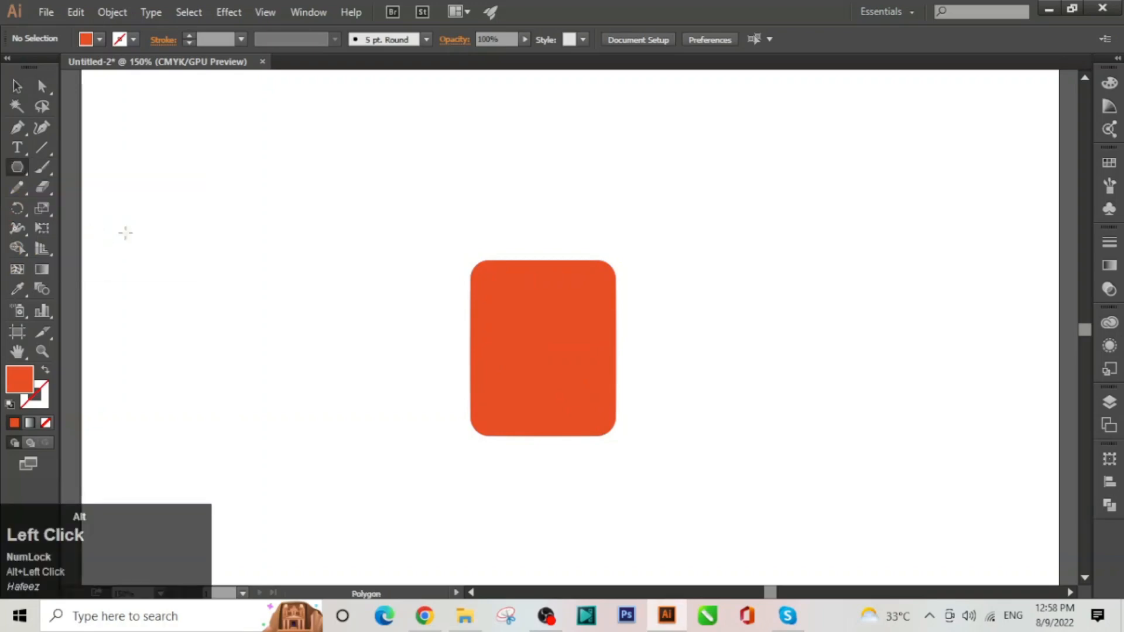
click(352, 265)
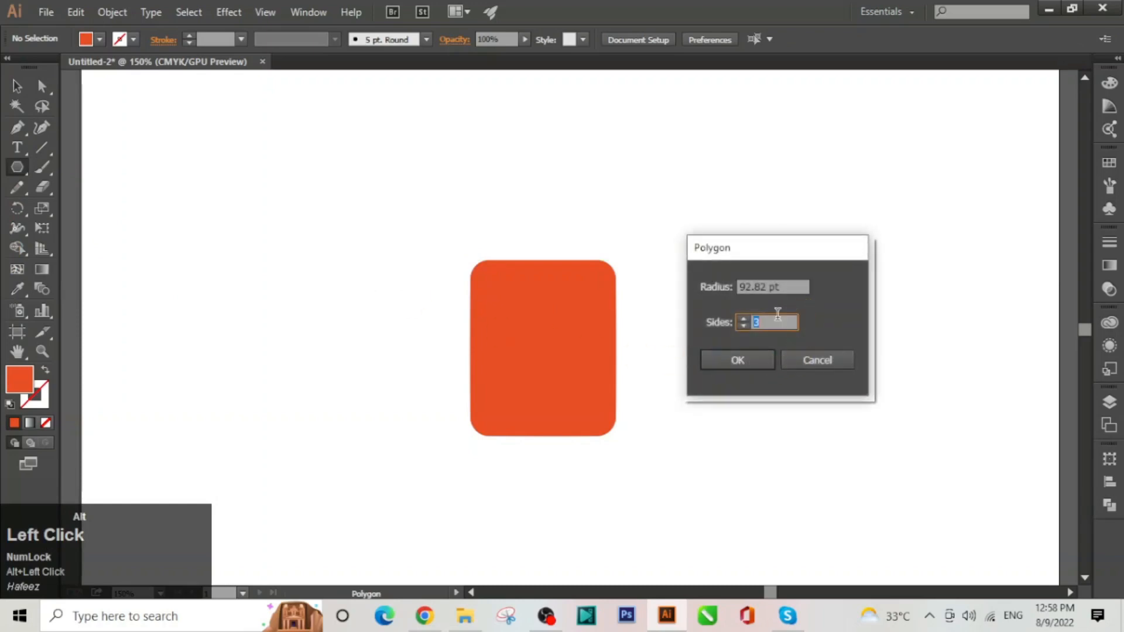
click(740, 359)
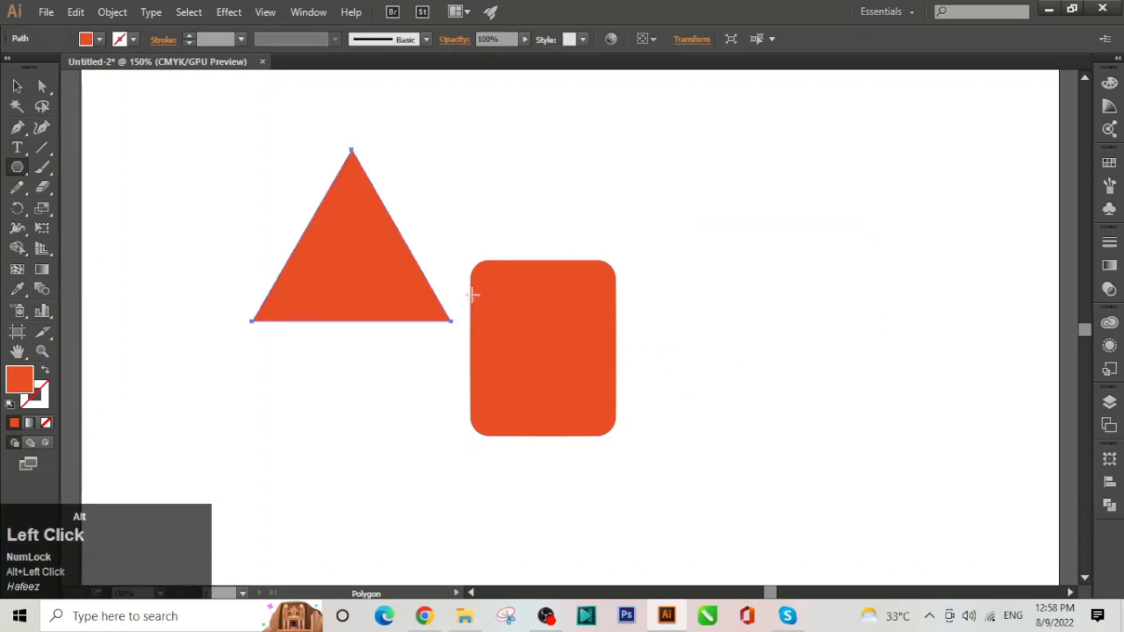
- Place the triangle over the rectangle's upper edge as a roof and reduce its height from the apex
click(17, 86)
drag(363, 268, 552, 247)
drag(542, 133, 542, 181)
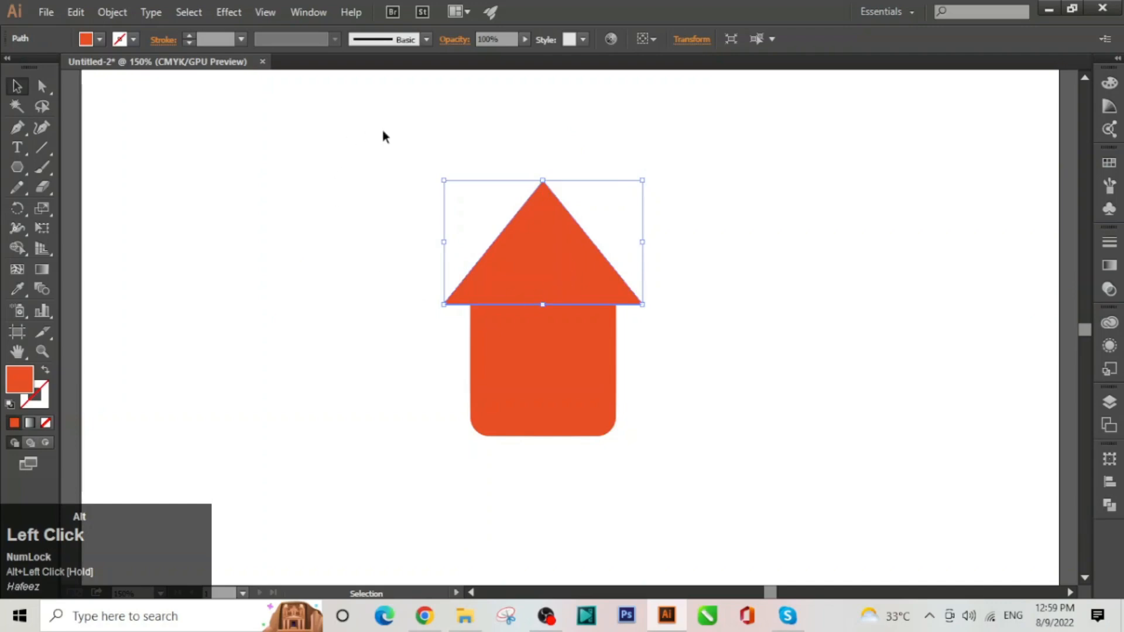
- Align the triangle and the rounded rectangle to each other by their horizontal centers
drag(383, 134, 686, 466)
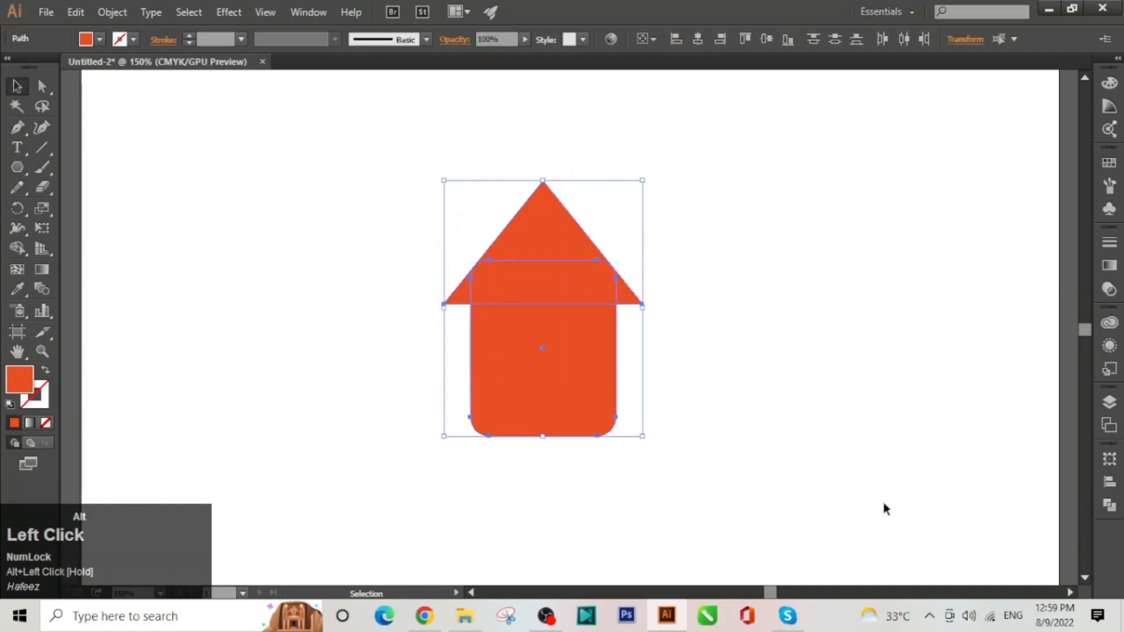
click(1113, 506)
click(971, 448)
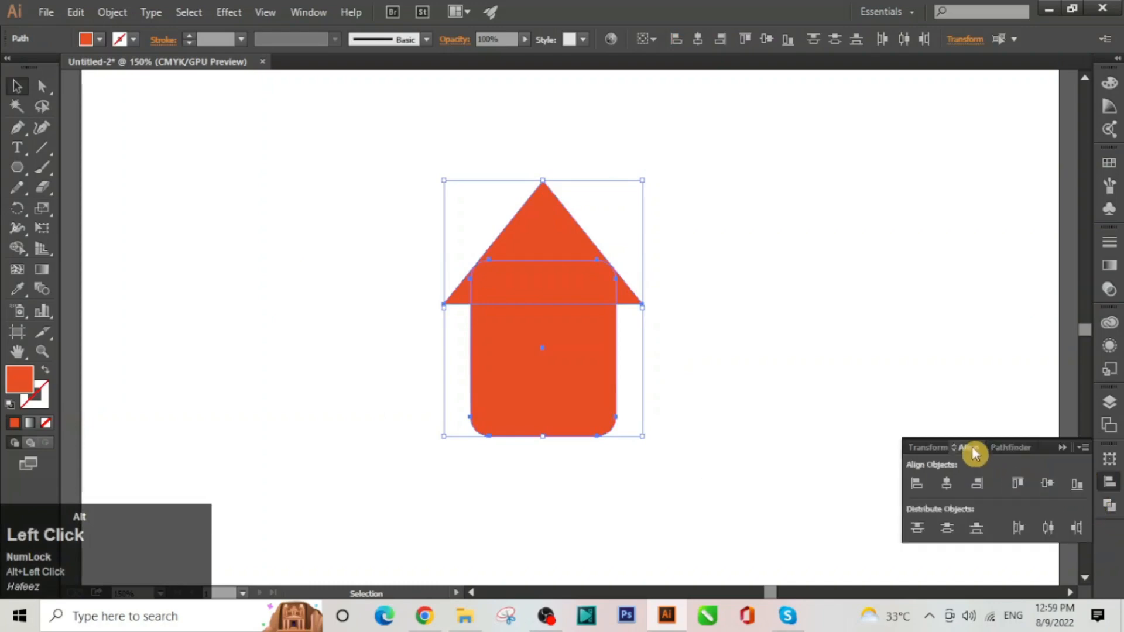
click(947, 484)
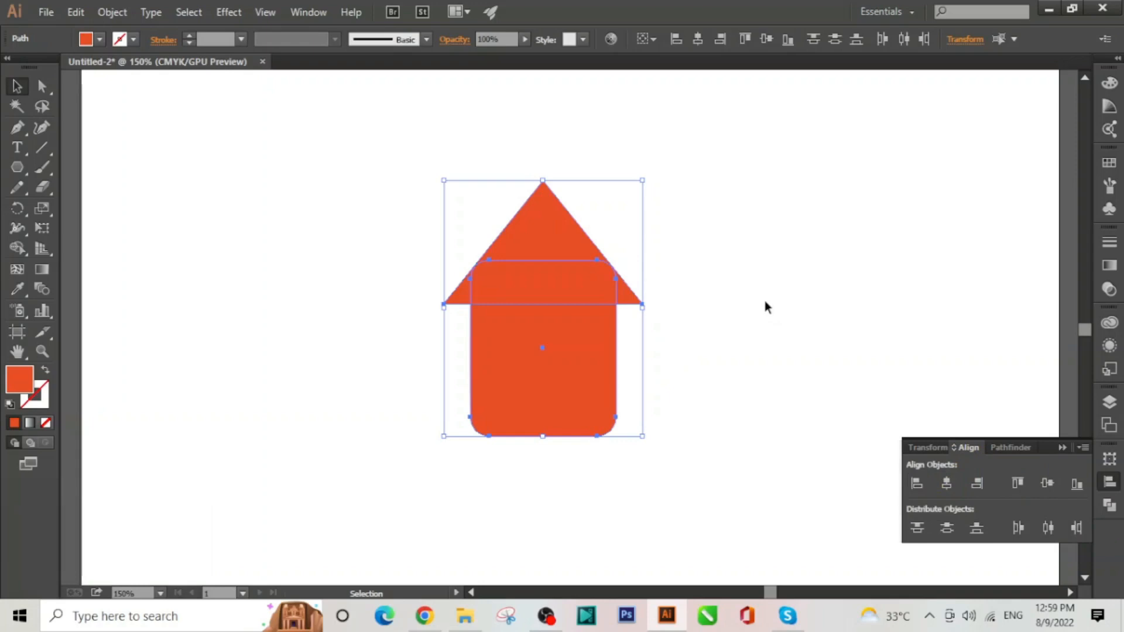
- Combine the triangle and the rounded rectangle into one house shape with Unite
click(1011, 448)
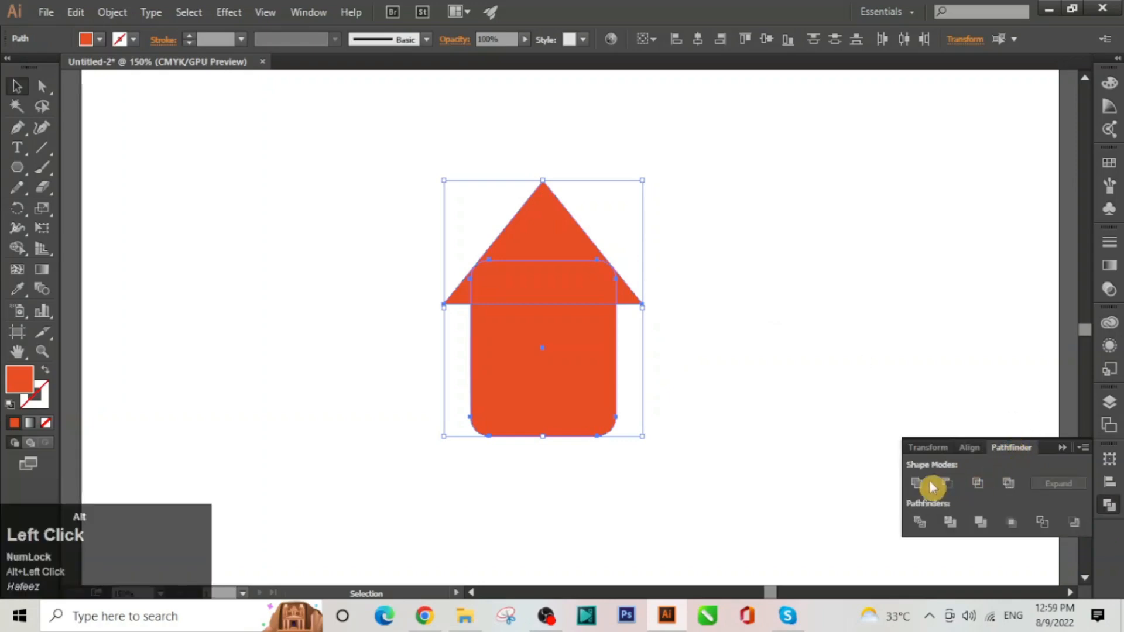
click(922, 486)
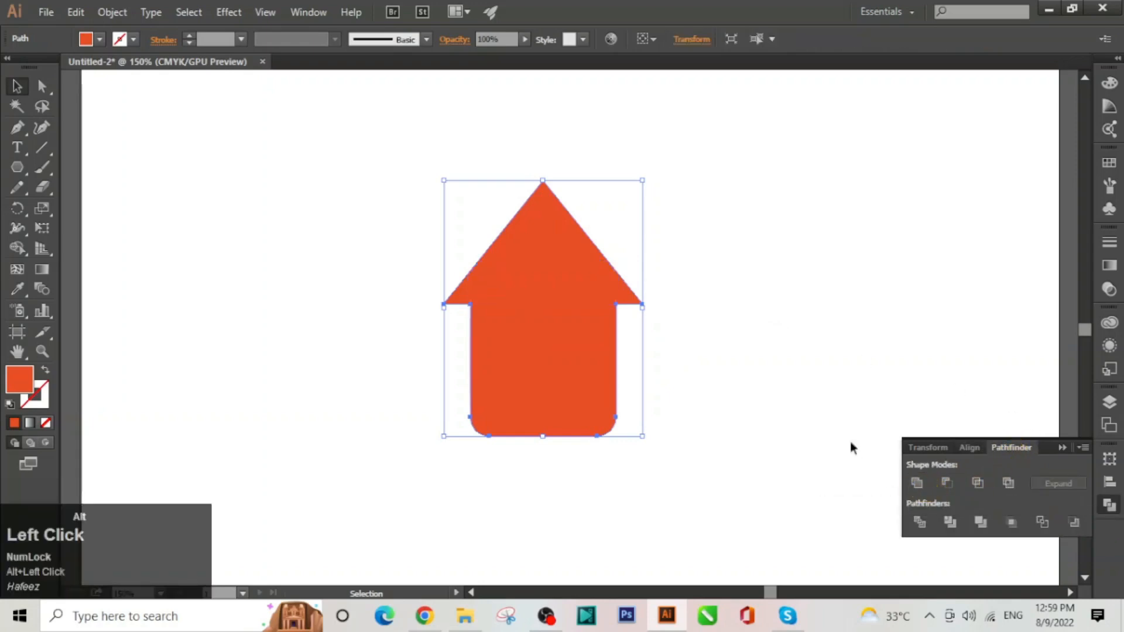
click(785, 351)
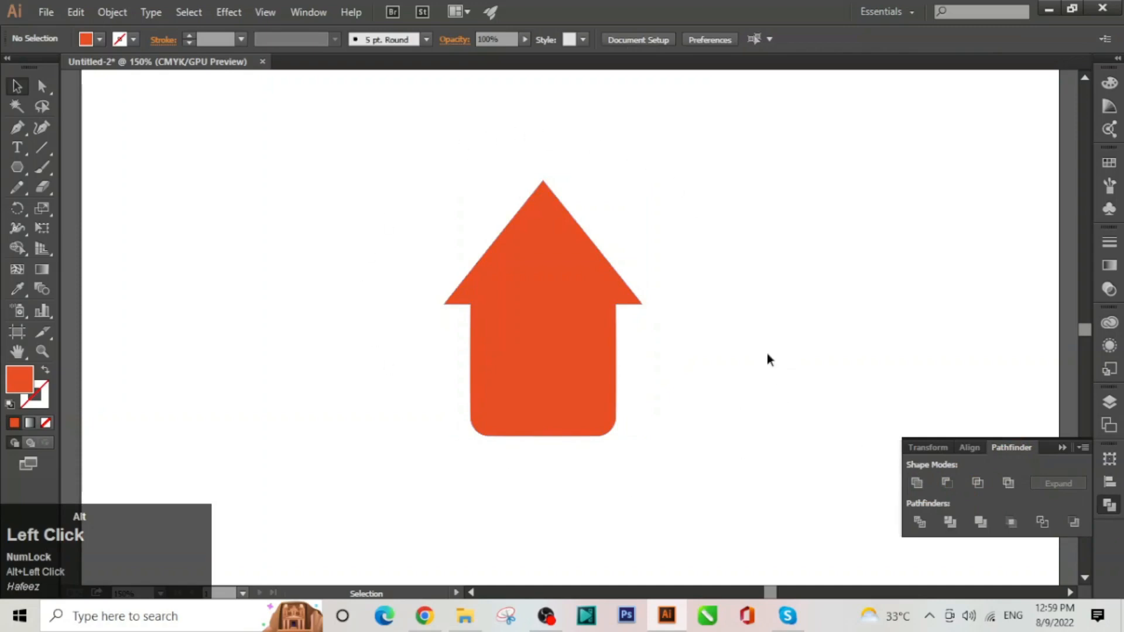
- Draw a rectangle over the middle of the house's lower edge as a door, extending slightly below the base
click(19, 170)
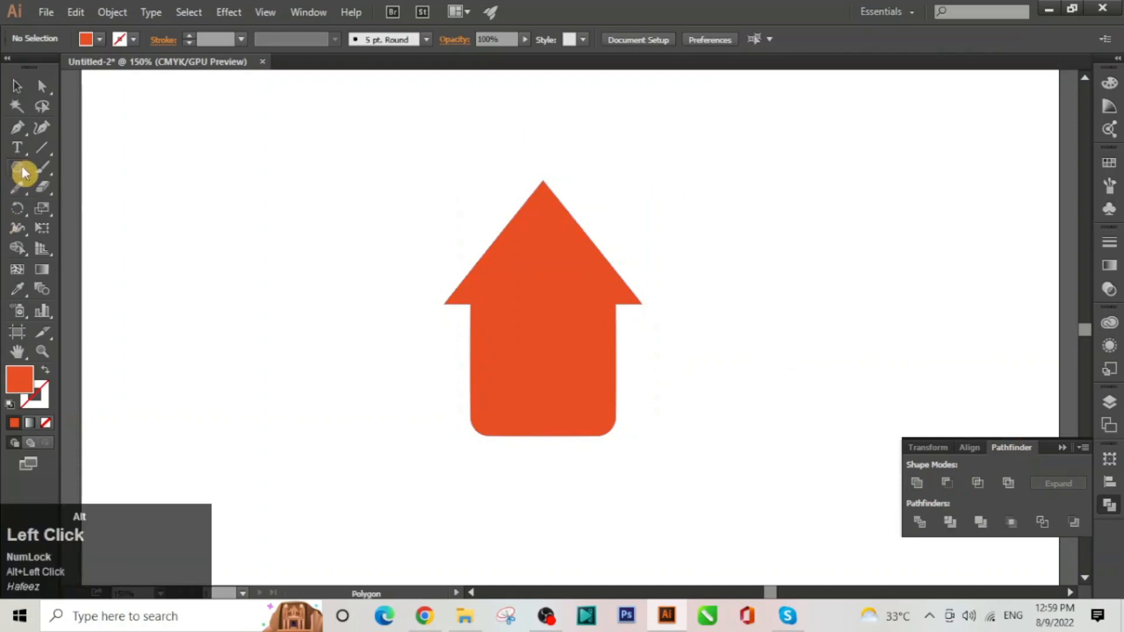
drag(22, 172, 74, 173)
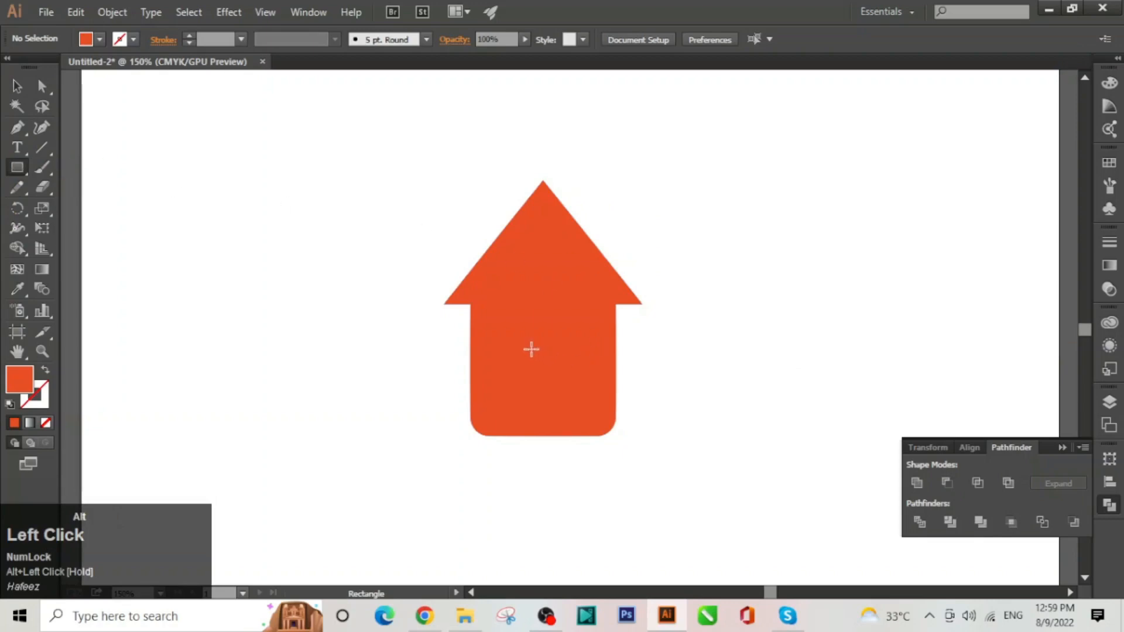
drag(520, 363, 585, 458)
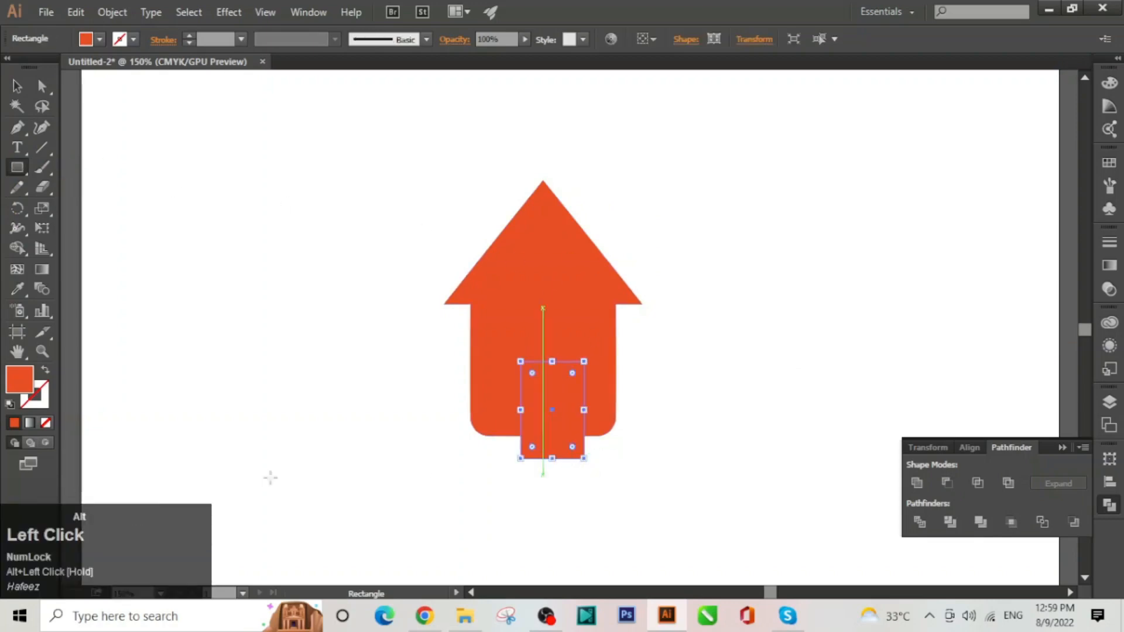
- Change the door rectangle's fill to blue #257EE8
double_click(15, 384)
drag(576, 302, 580, 283)
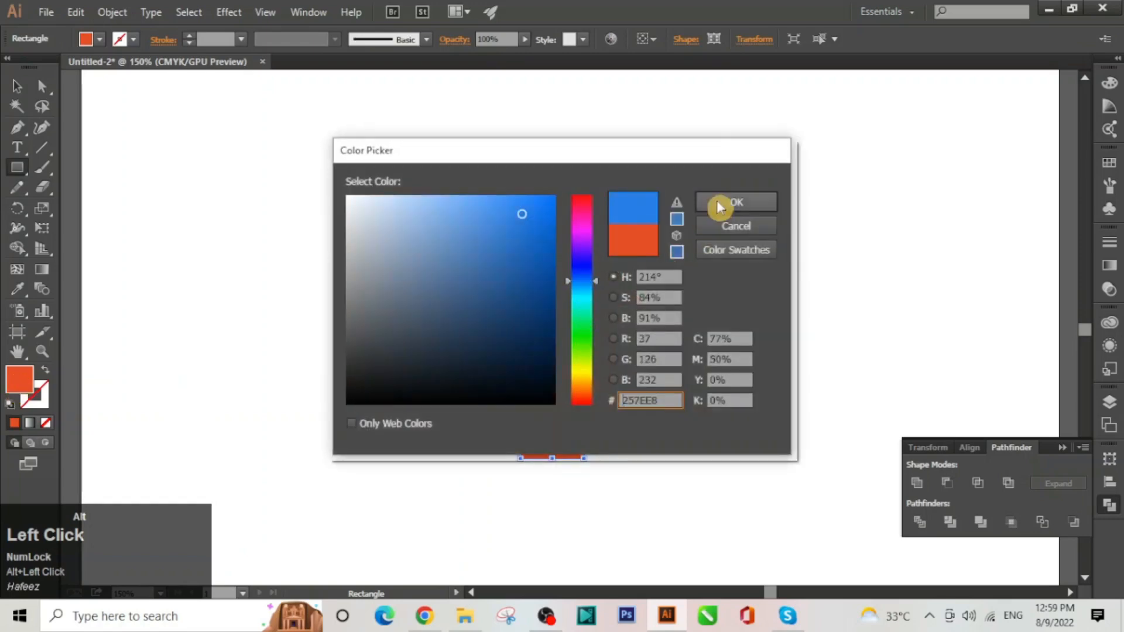
click(719, 205)
- Align the house shape and the blue door rectangle to each other by their horizontal centers
click(17, 88)
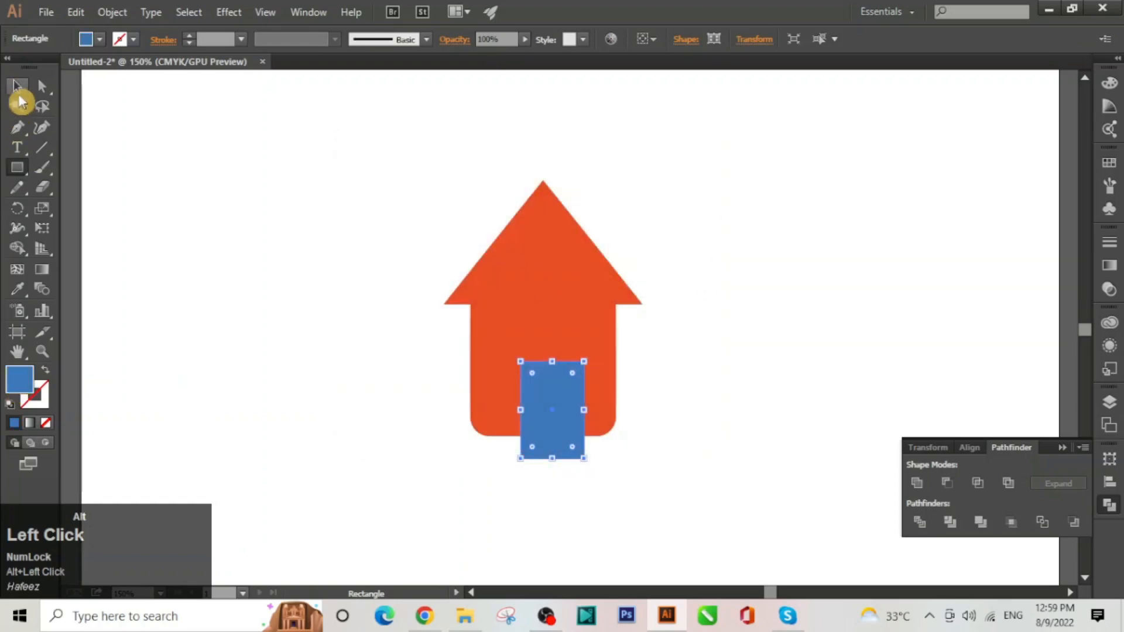
drag(401, 144, 685, 492)
click(969, 447)
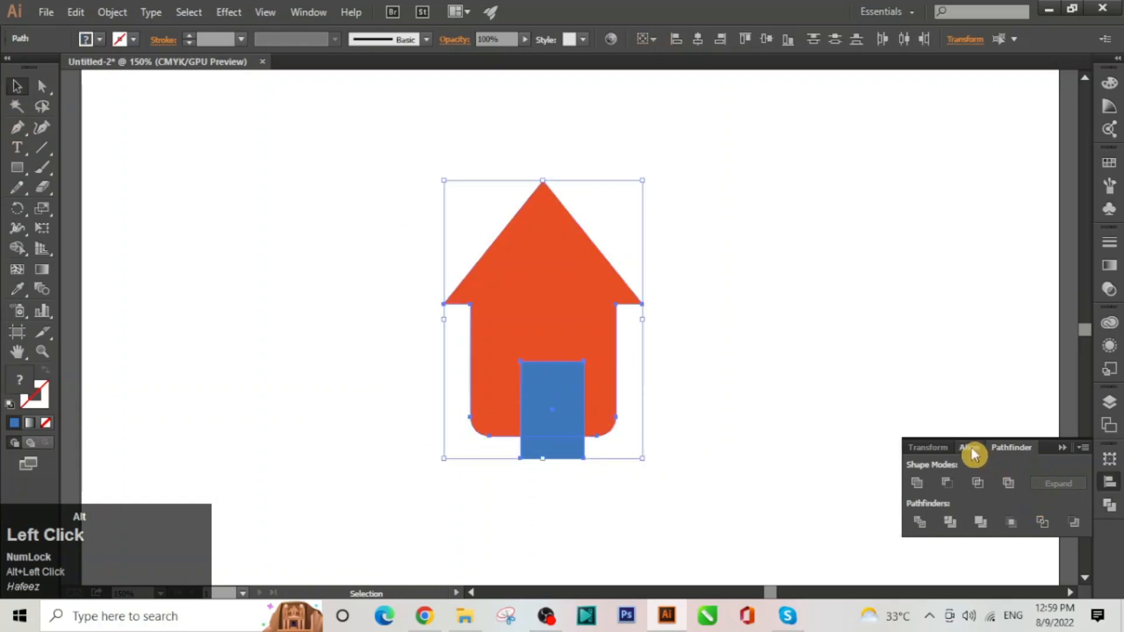
click(944, 486)
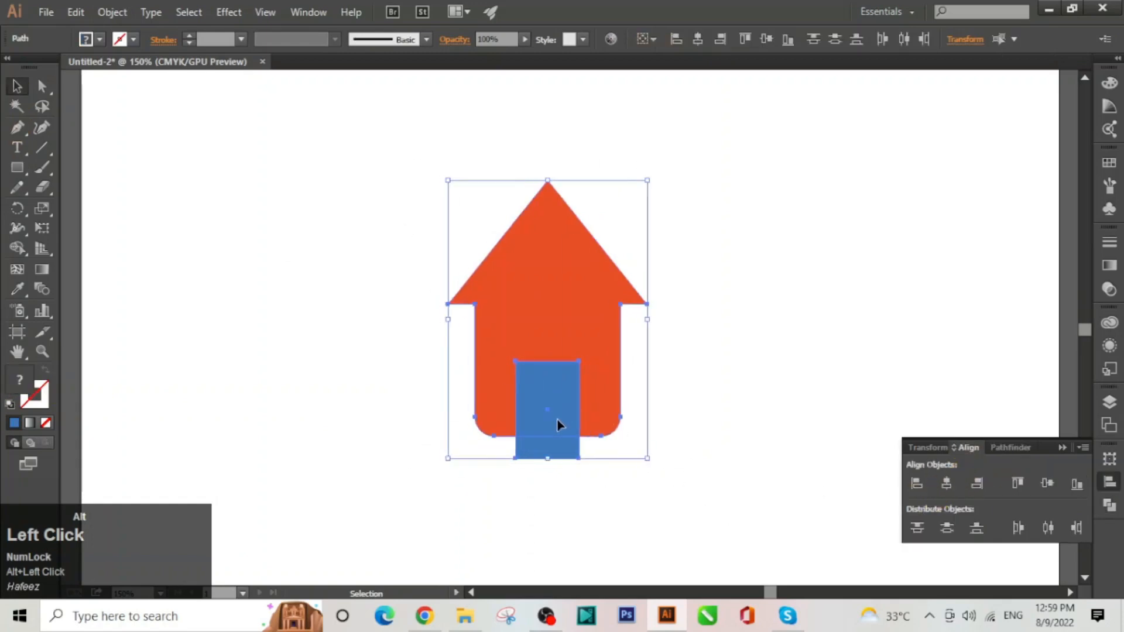
- Cut the door opening out of the house with Minus Front and move the icon up toward the artboard's left side
click(1001, 449)
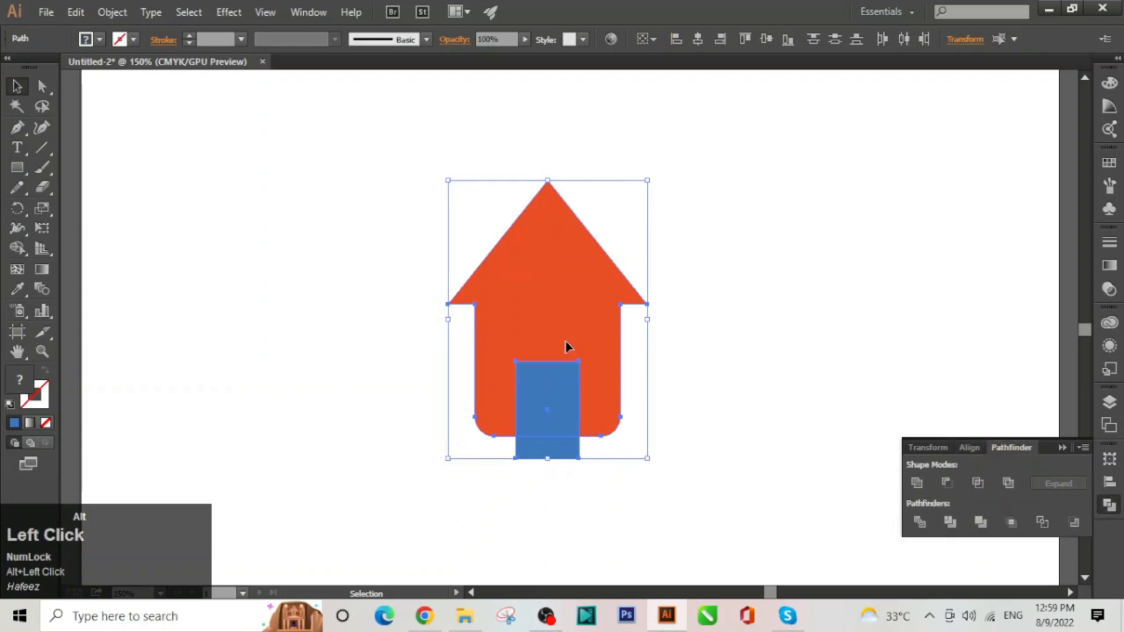
alt+click(956, 487)
click(687, 373)
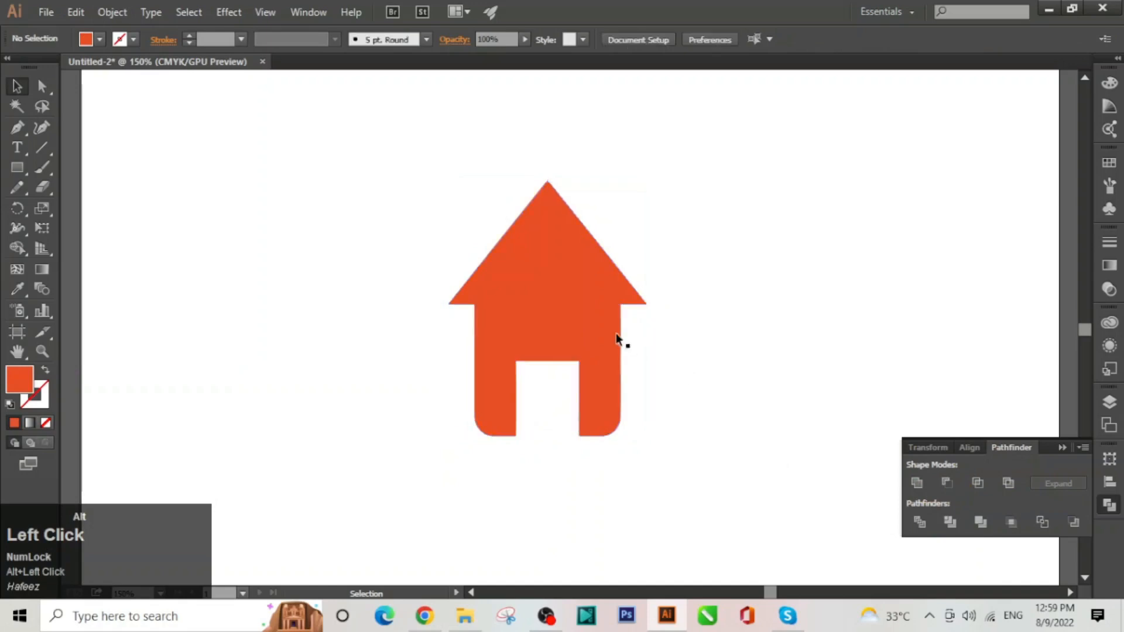
drag(571, 321, 380, 300)
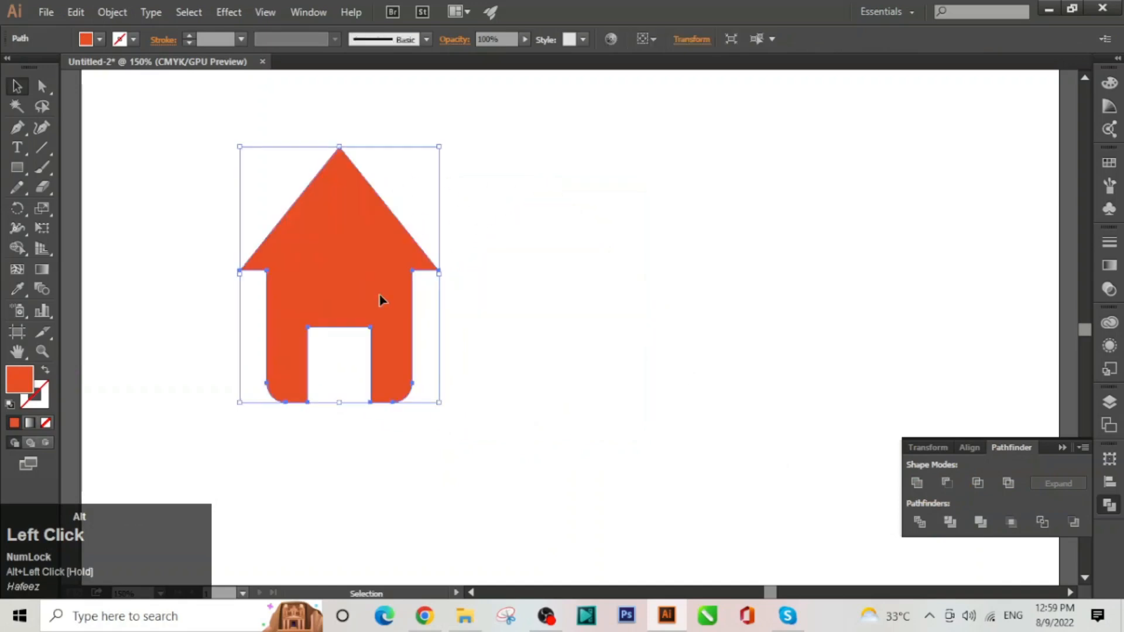
click(629, 279)
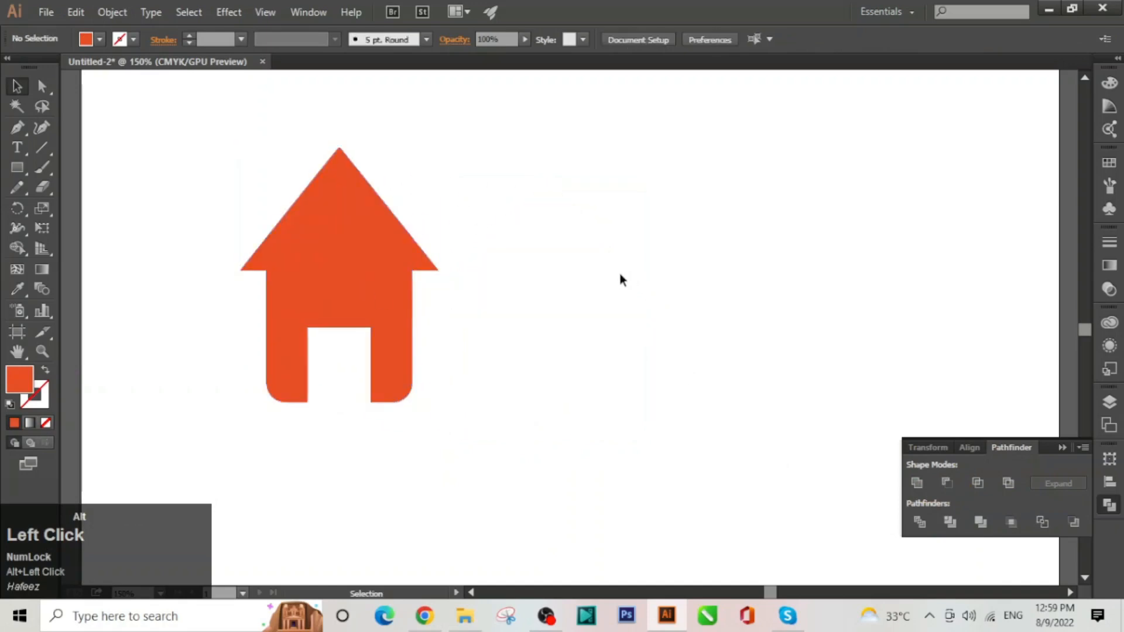
- Annotate the screen beside the house icon with the text HOME and close the annotation
key(ctrl+alt+2)
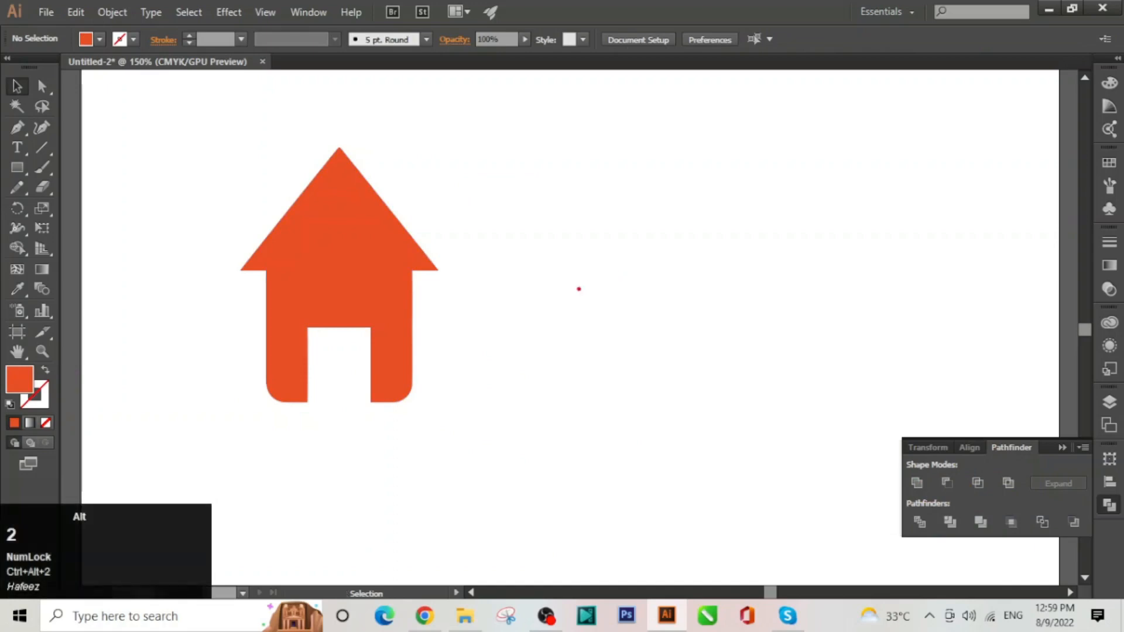
key(Caps_Lock)
text(HOME)
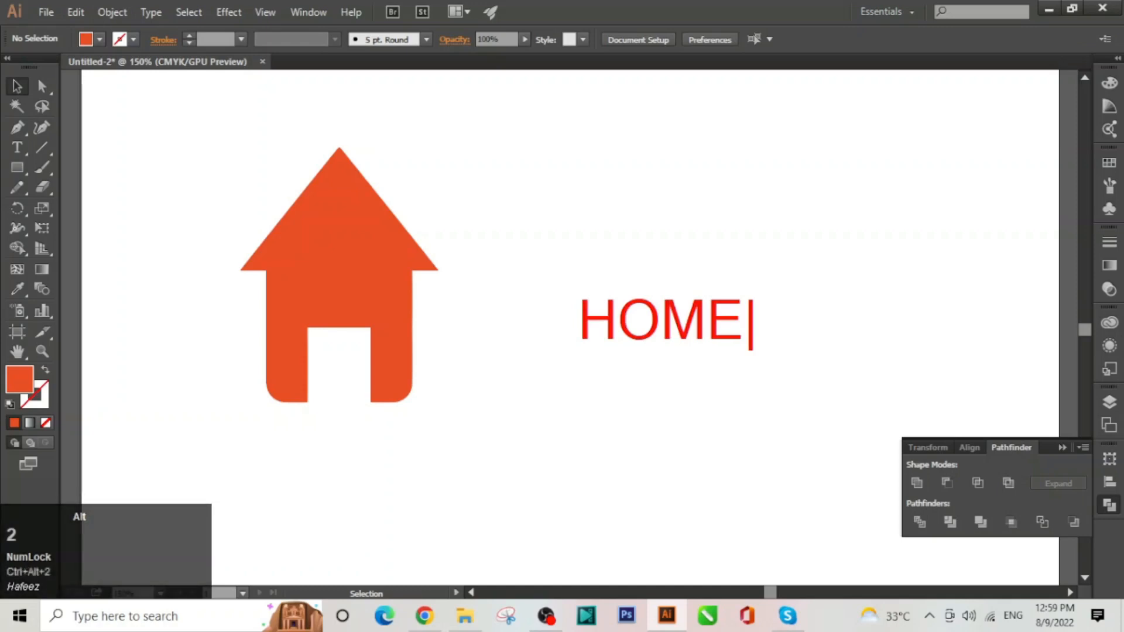
key(Escape)
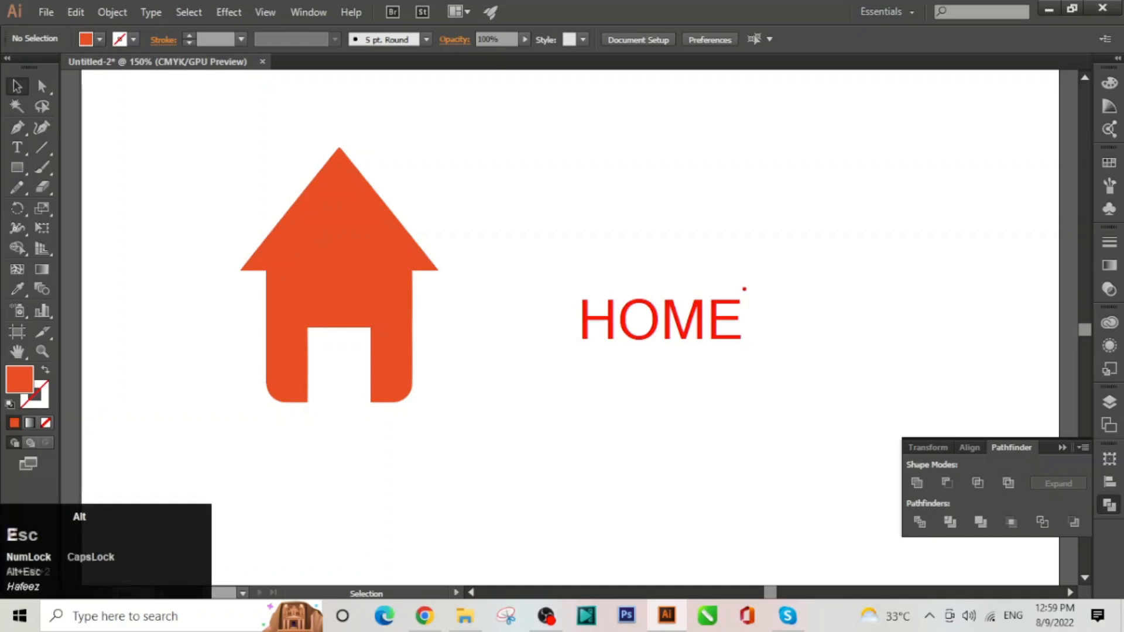
key(Escape)
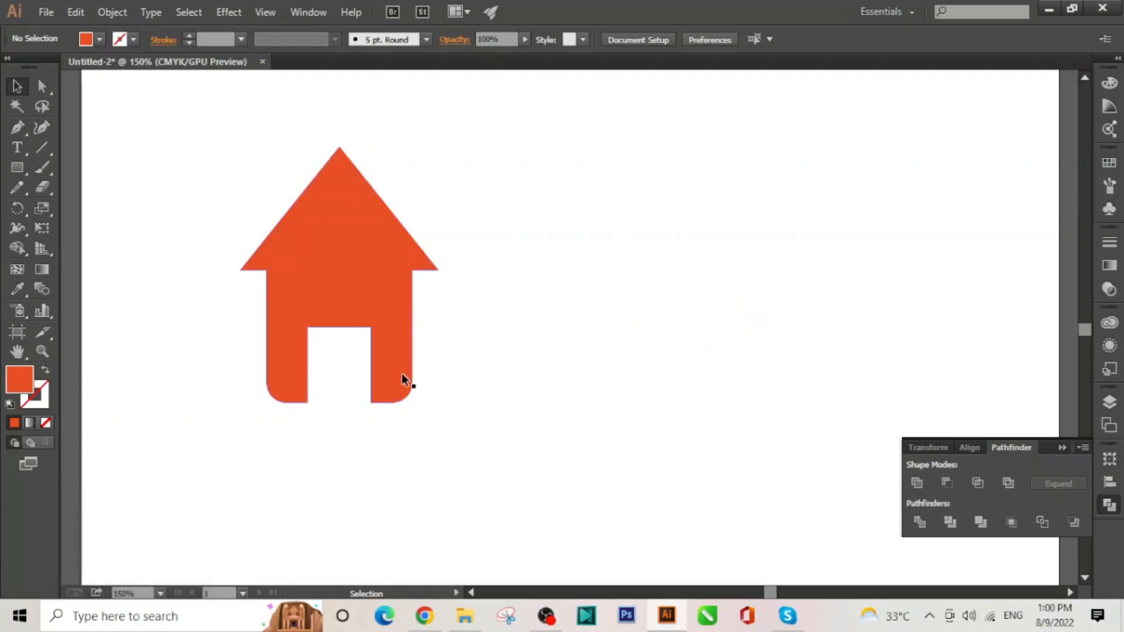
key(alt+Caps_Lock)
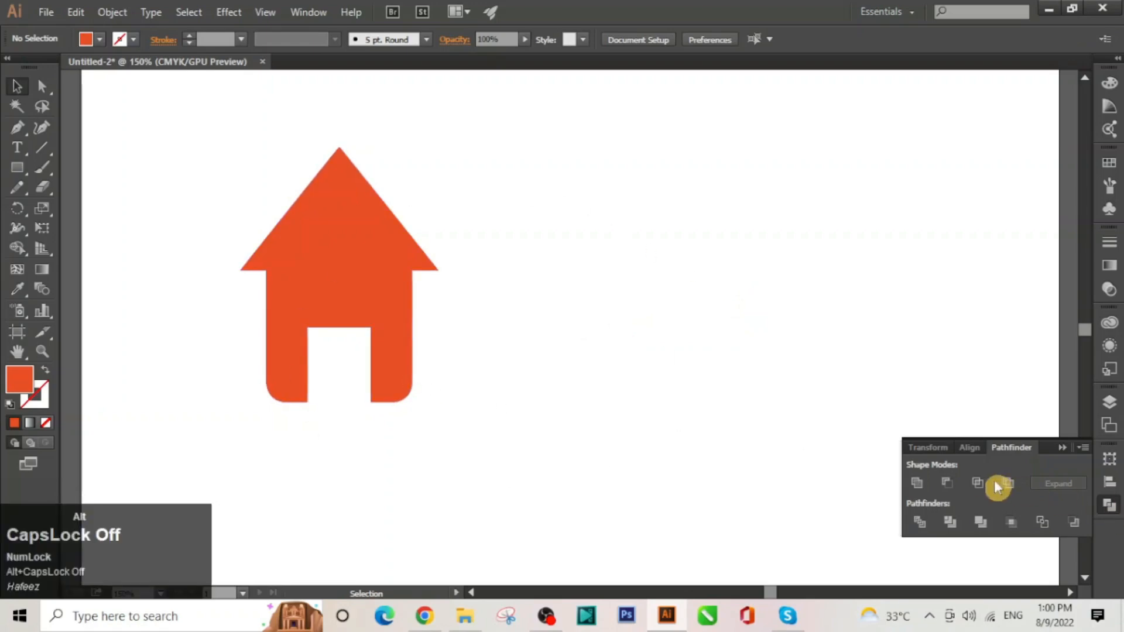
- Duplicate the orange circle repeatedly and arrange the overlapping copies into a cloud-shaped cluster
key(ctrl+alt)
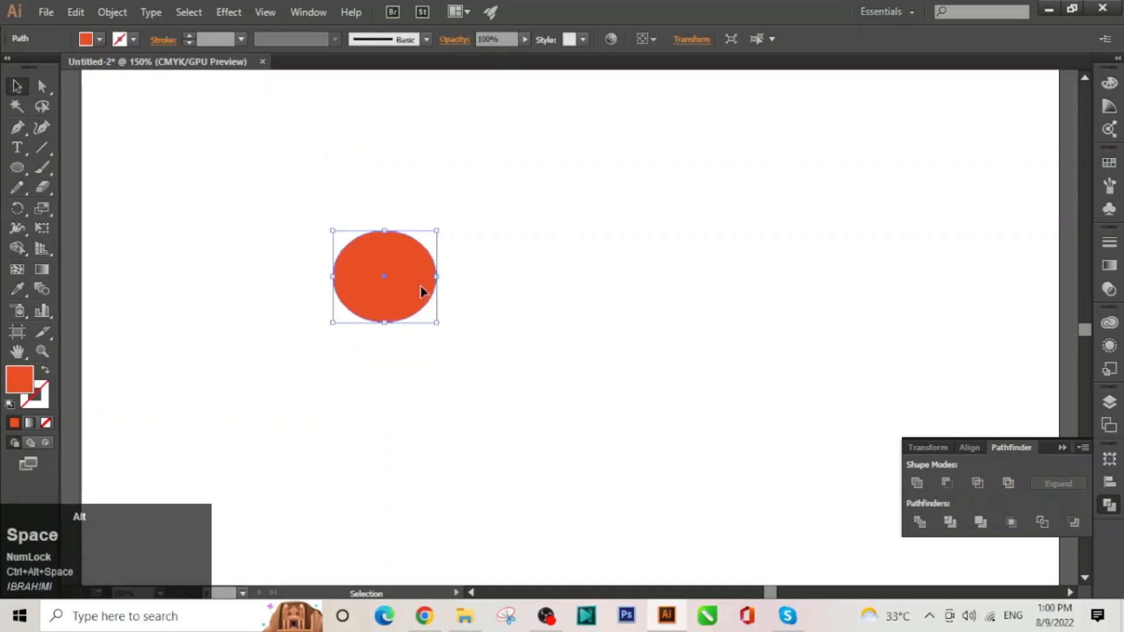
drag(421, 291, 451, 389)
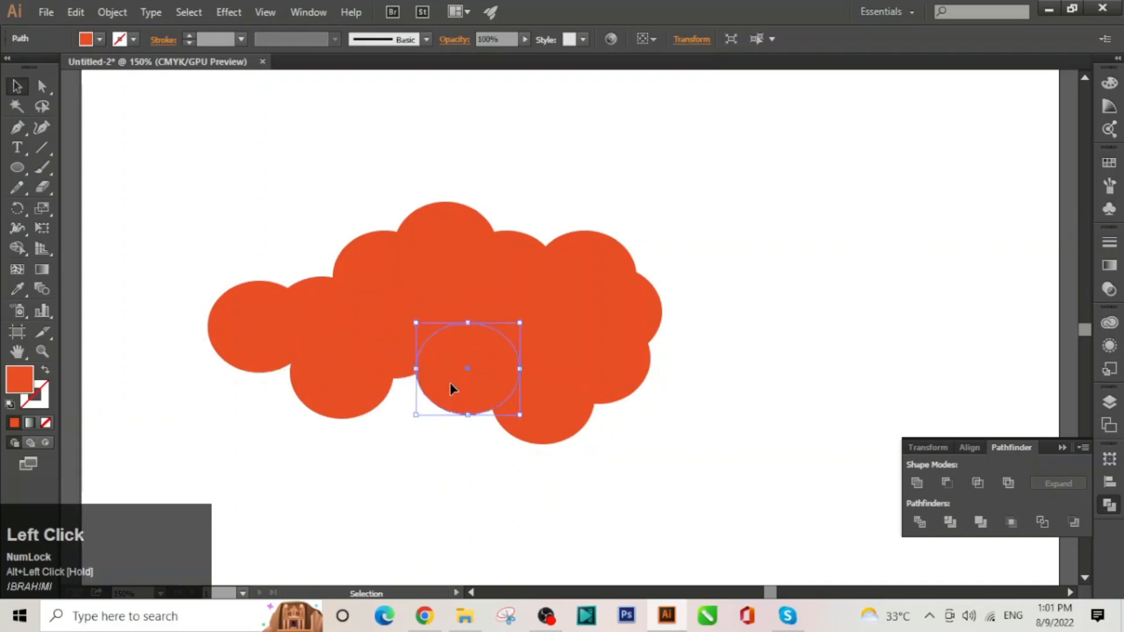